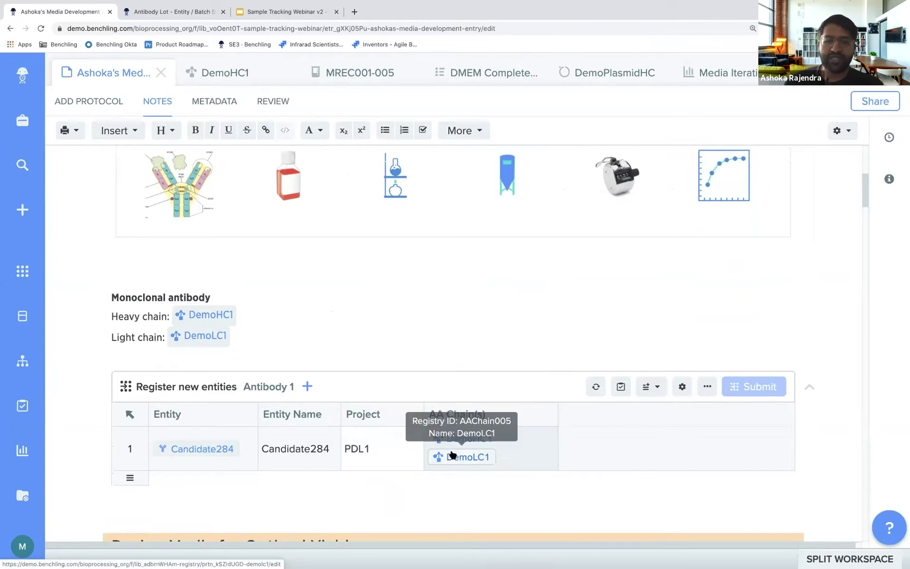
Step: Open the DemoHC1 chain linked in the Candidate284 row and examine its amino acid sequence and biochemical properties
{"action": "left_click", "coordinate": [456, 442]}
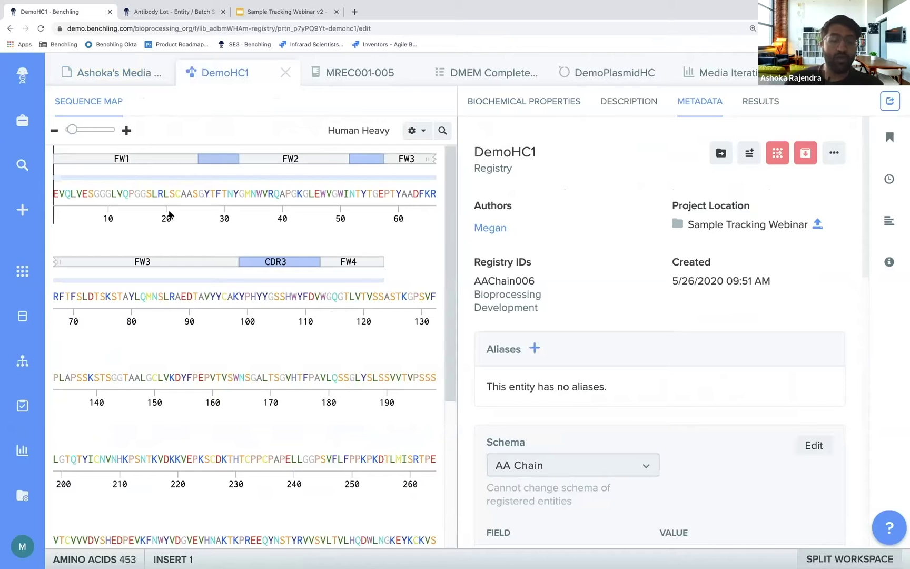
{"action": "scroll", "coordinate": [174, 227], "scroll_direction": "down", "scroll_amount": 1}
{"action": "scroll", "coordinate": [174, 227], "scroll_direction": "down", "scroll_amount": 5}
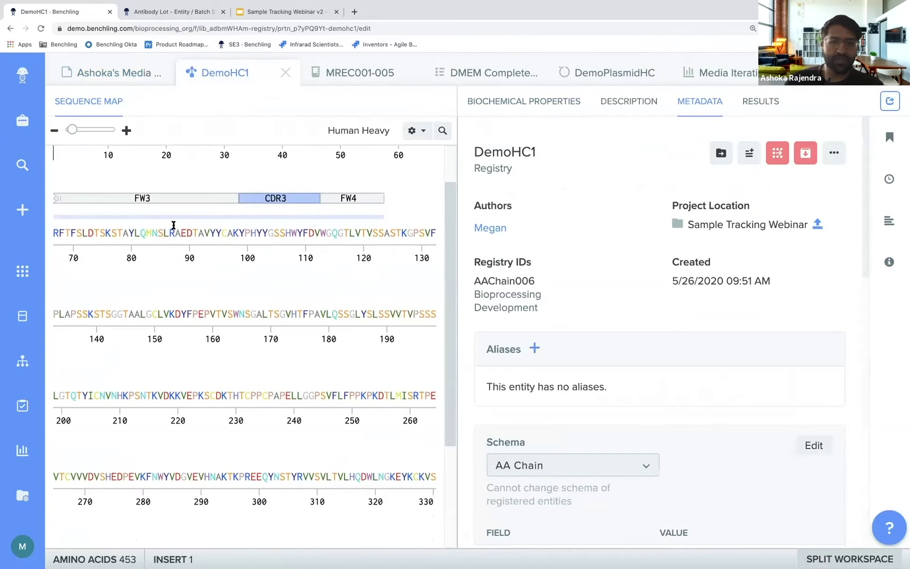
{"action": "left_click", "coordinate": [516, 100]}
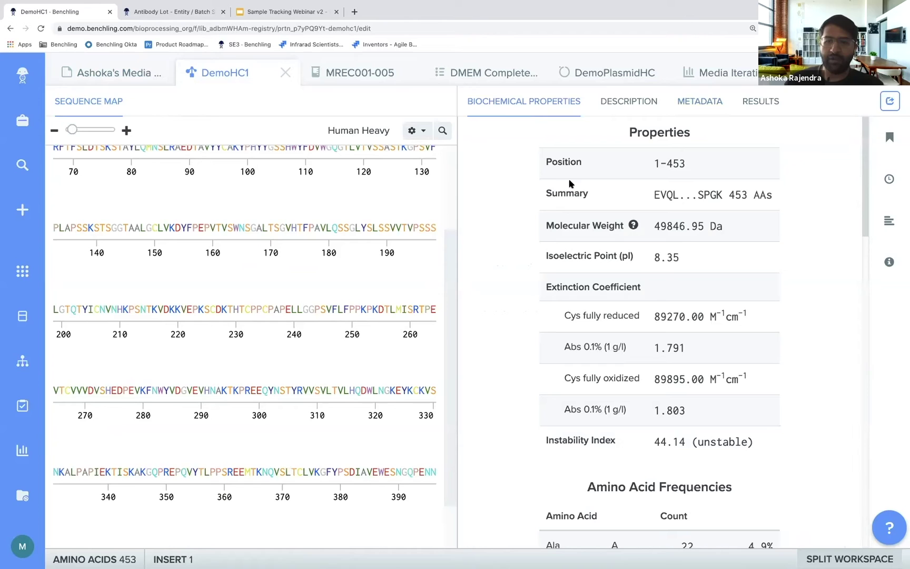
{"action": "scroll", "coordinate": [559, 326], "scroll_direction": "down", "scroll_amount": 2}
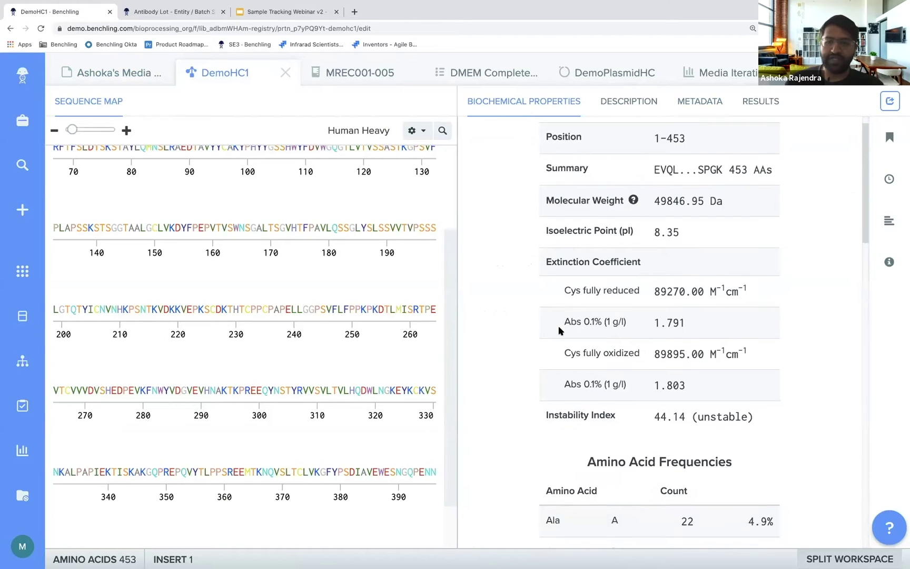
{"action": "scroll", "coordinate": [558, 325], "scroll_direction": "down", "scroll_amount": 2}
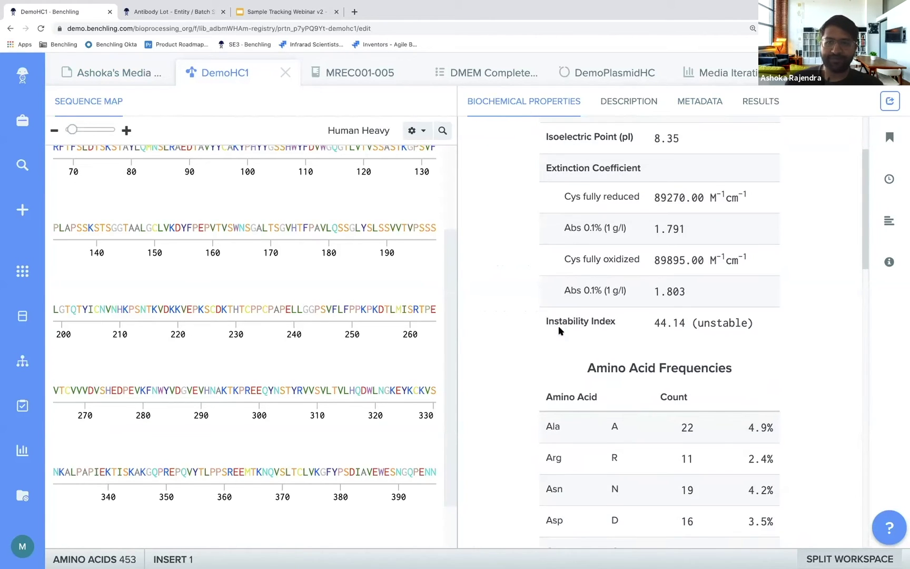
Step: Review DemoHC1's metadata, including its AA Chain schema fields and the relevant items that reference it
{"action": "left_click", "coordinate": [700, 101]}
{"action": "scroll", "coordinate": [700, 113], "scroll_direction": "down", "scroll_amount": 2}
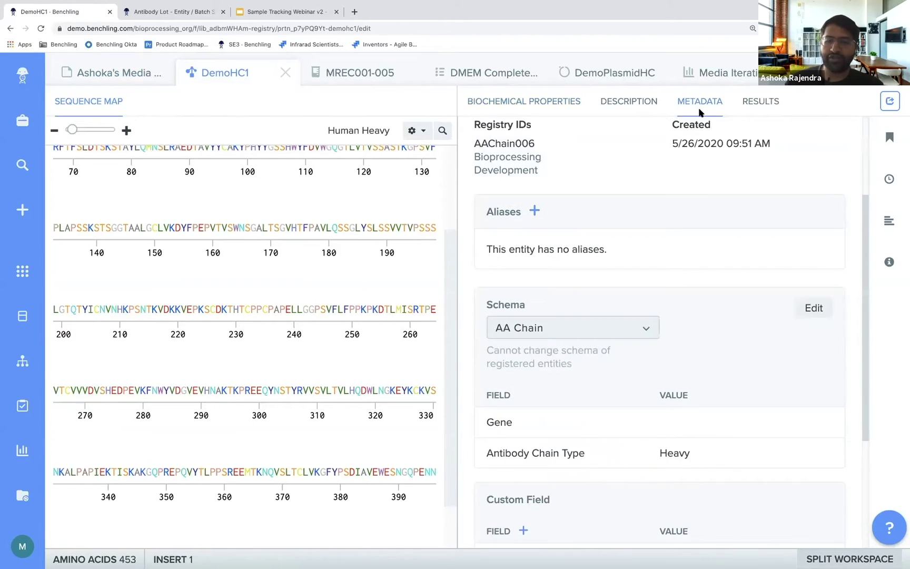
{"action": "scroll", "coordinate": [621, 368], "scroll_direction": "down", "scroll_amount": 1}
{"action": "scroll", "coordinate": [621, 364], "scroll_direction": "down", "scroll_amount": 2}
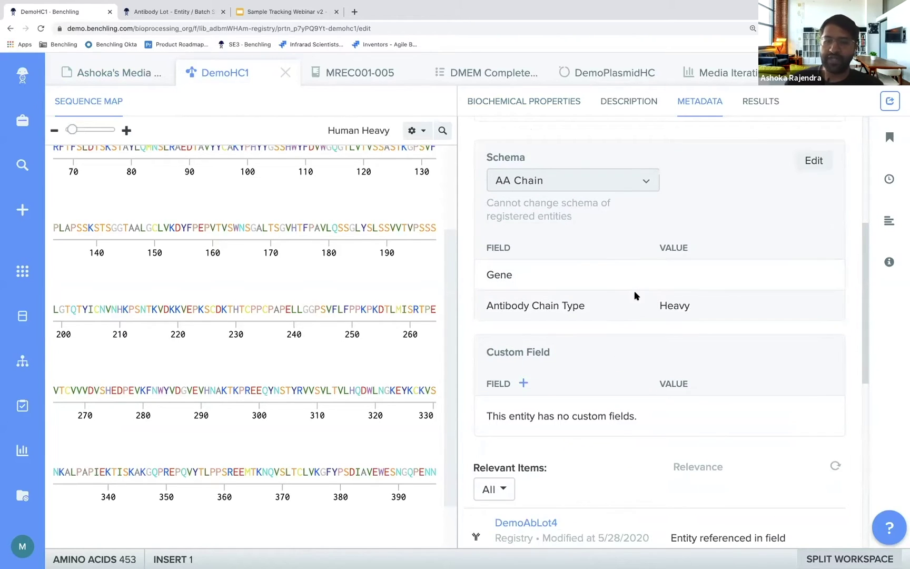
{"action": "scroll", "coordinate": [634, 306], "scroll_direction": "down", "scroll_amount": 1}
{"action": "scroll", "coordinate": [635, 318], "scroll_direction": "down", "scroll_amount": 4}
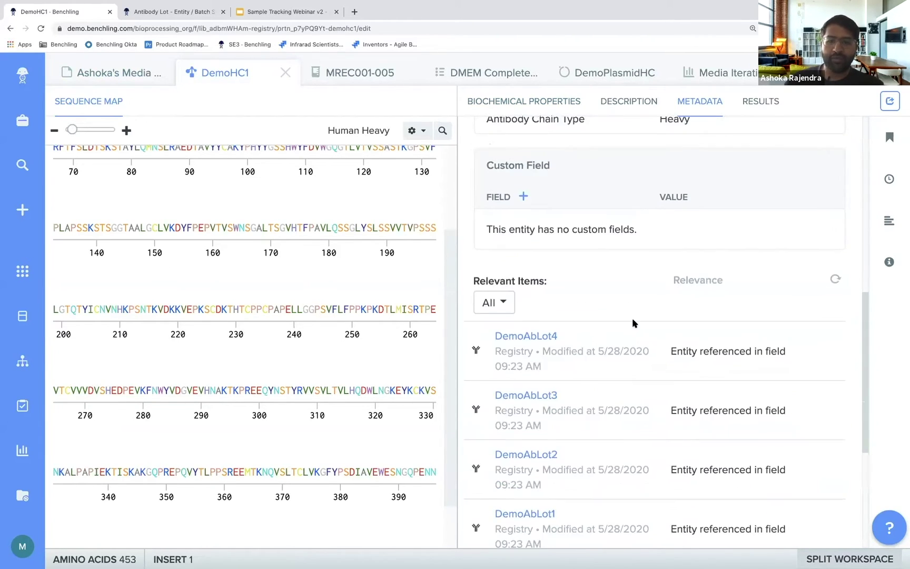
{"action": "scroll", "coordinate": [633, 322], "scroll_direction": "down", "scroll_amount": 1}
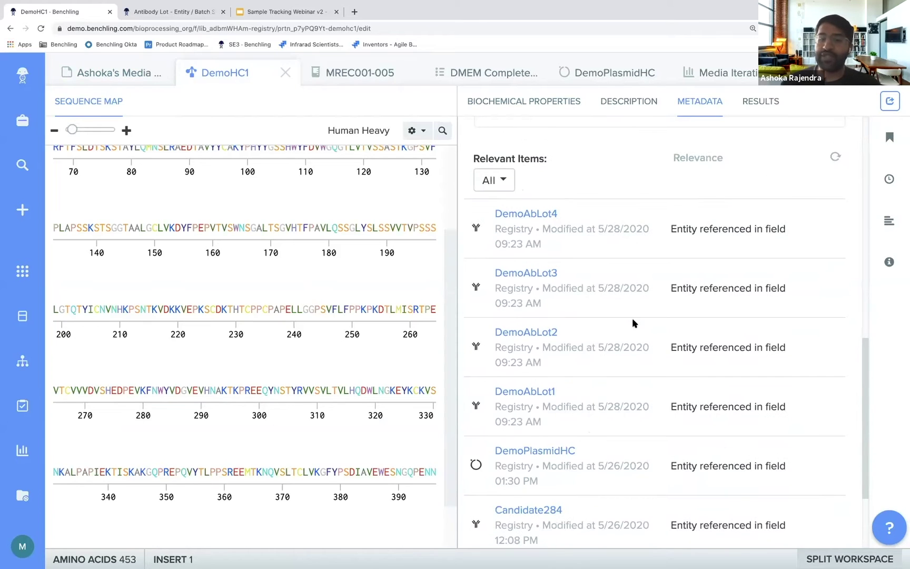
{"action": "scroll", "coordinate": [606, 359], "scroll_direction": "down", "scroll_amount": 1}
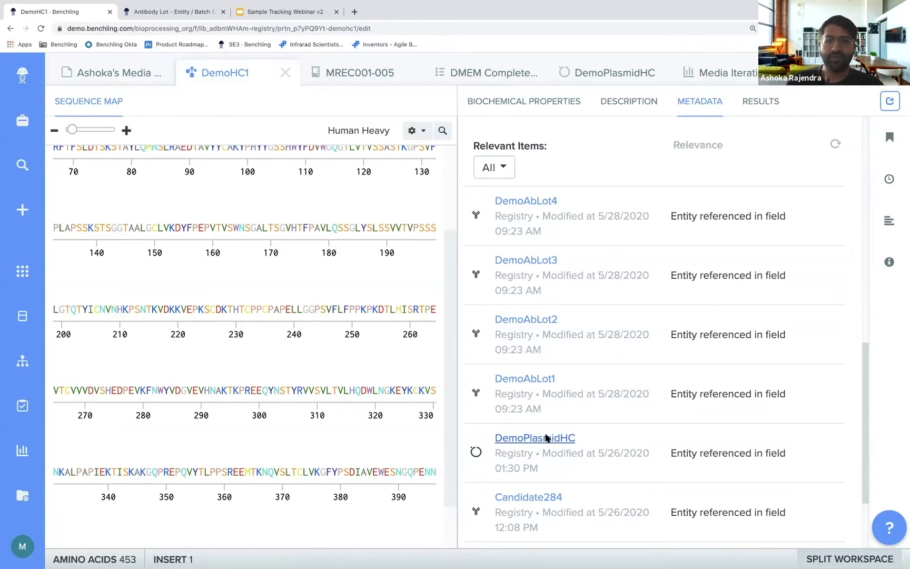
Step: Open DemoPlasmidHC from the relevant items and follow the AA Chain link in its metadata back to DemoHC1
{"action": "left_click", "coordinate": [546, 438]}
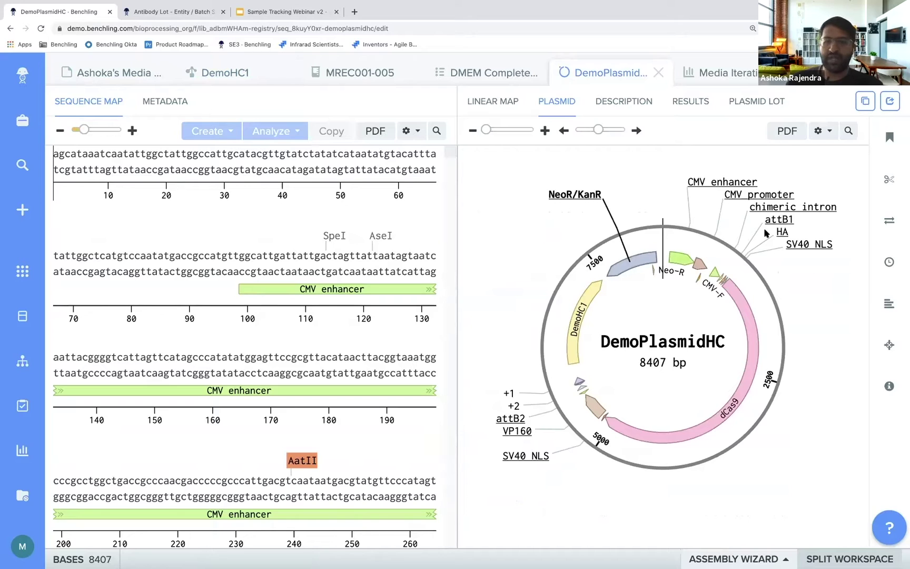
{"action": "left_click", "coordinate": [161, 108]}
{"action": "scroll", "coordinate": [213, 275], "scroll_direction": "down", "scroll_amount": 4}
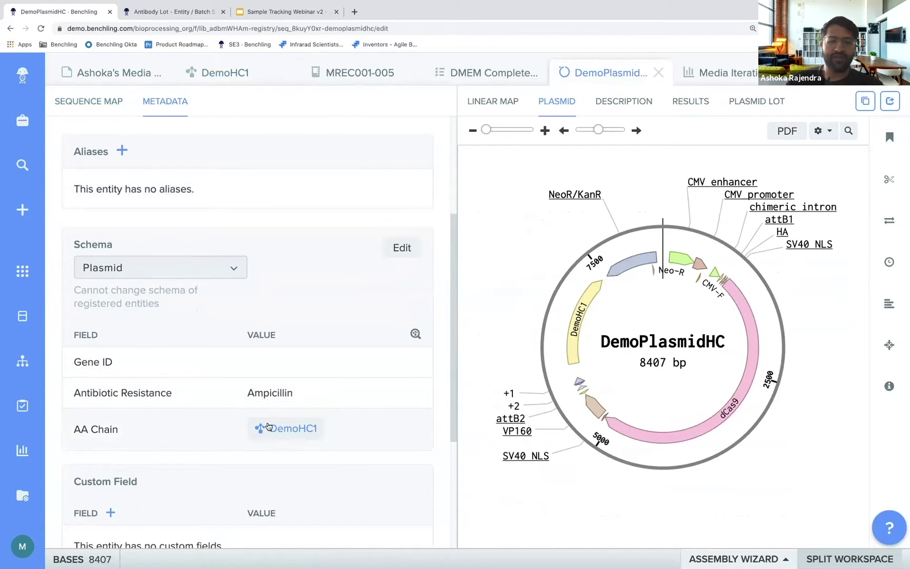
{"action": "left_click", "coordinate": [289, 429]}
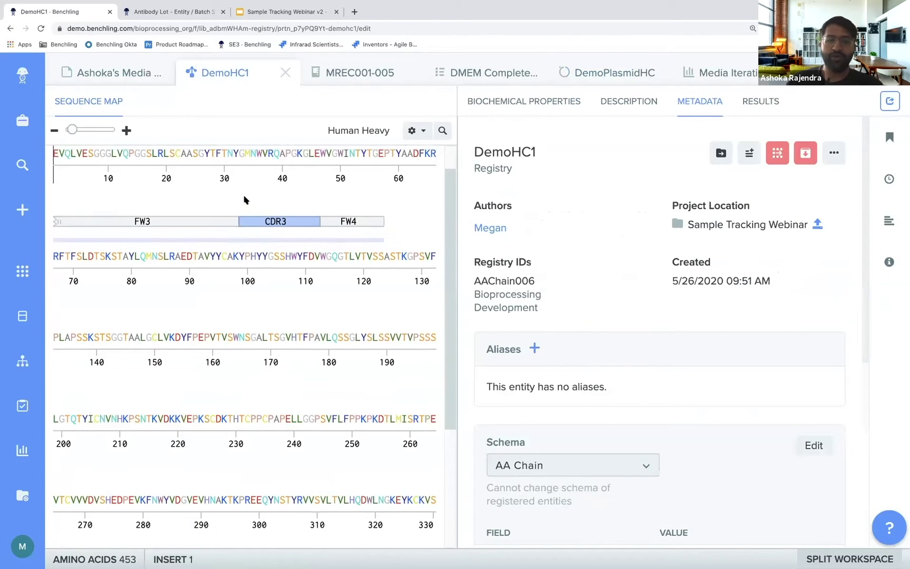
{"action": "scroll", "coordinate": [246, 197], "scroll_direction": "up", "scroll_amount": 1}
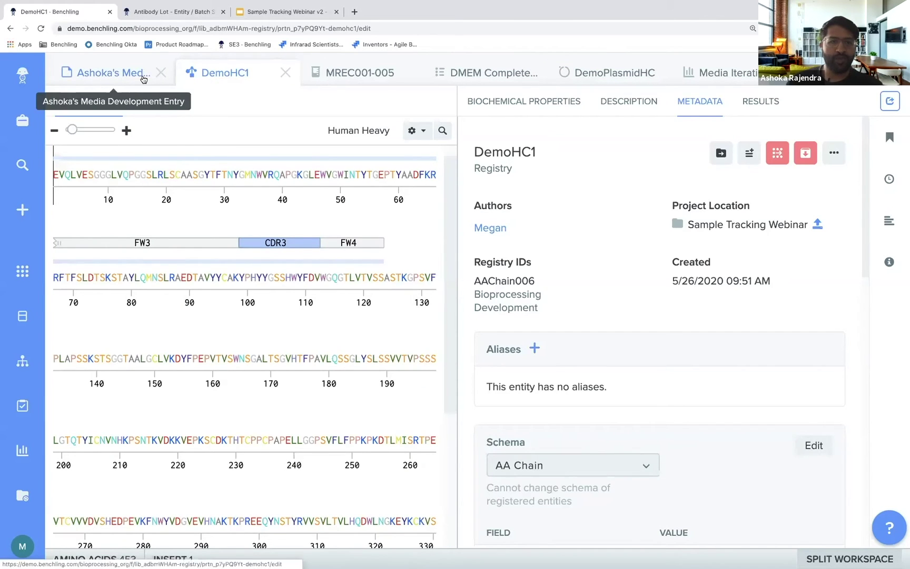
Step: Return to the media development entry and review the component table in the Design Media for Optimal Yield section
{"action": "left_click", "coordinate": [123, 76]}
{"action": "scroll", "coordinate": [240, 302], "scroll_direction": "down", "scroll_amount": 6}
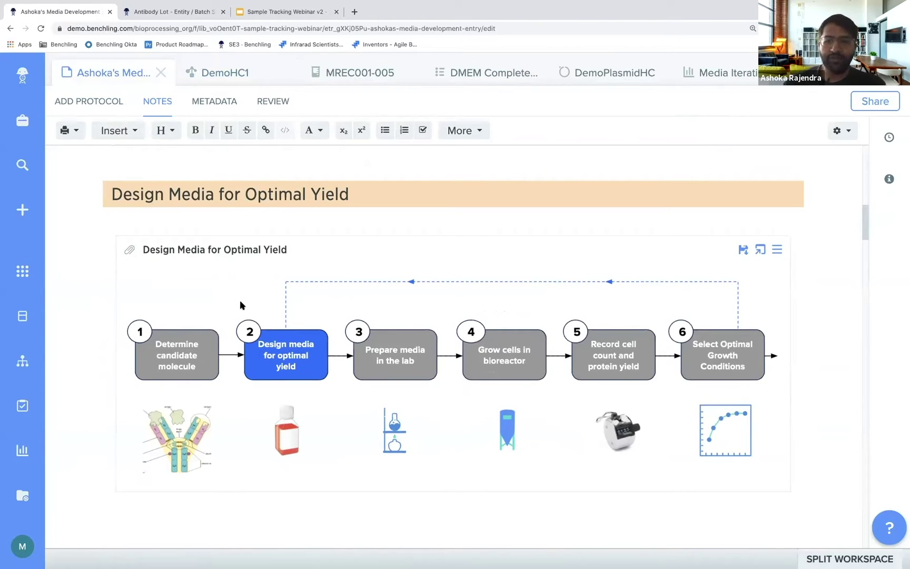
{"action": "scroll", "coordinate": [240, 301], "scroll_direction": "down", "scroll_amount": 3}
{"action": "scroll", "coordinate": [240, 302], "scroll_direction": "down", "scroll_amount": 4}
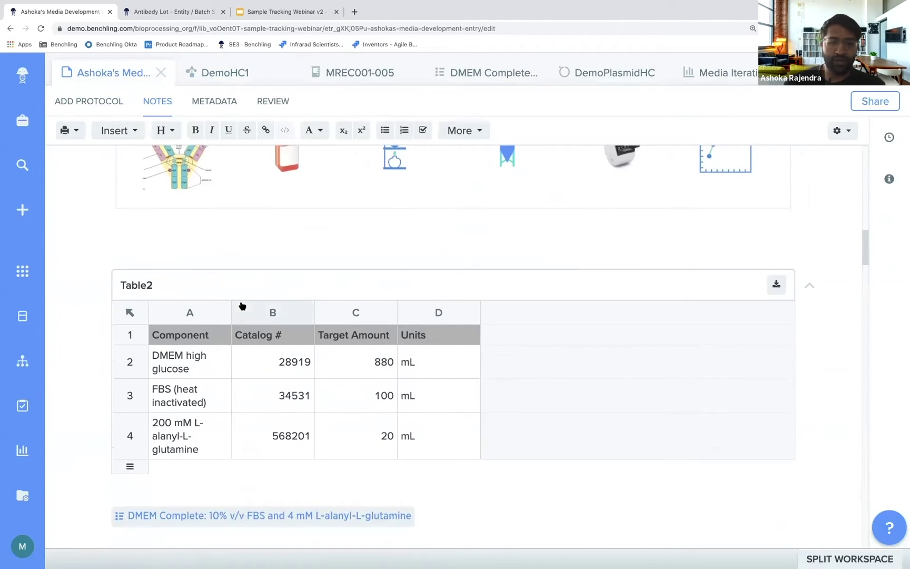
{"action": "scroll", "coordinate": [242, 306], "scroll_direction": "down", "scroll_amount": 1}
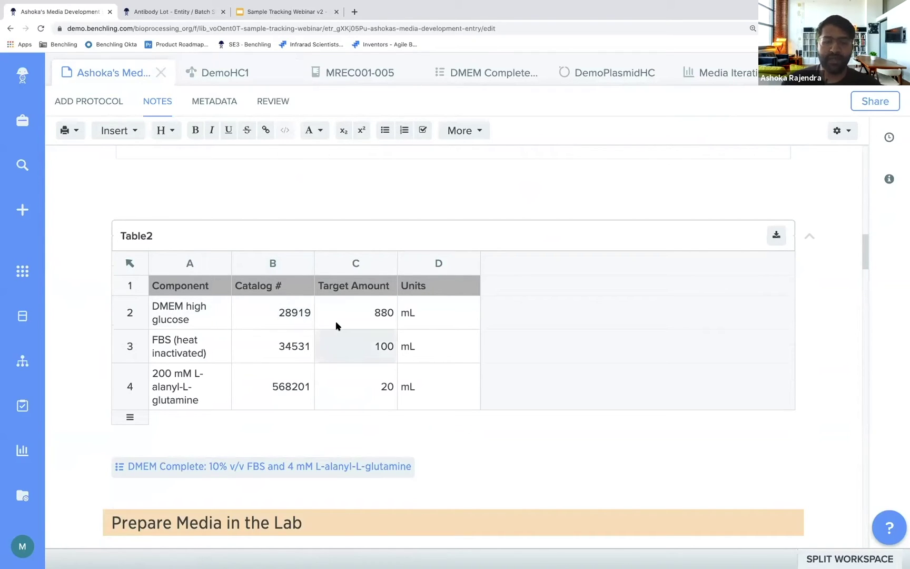
{"action": "scroll", "coordinate": [368, 308], "scroll_direction": "down", "scroll_amount": 1}
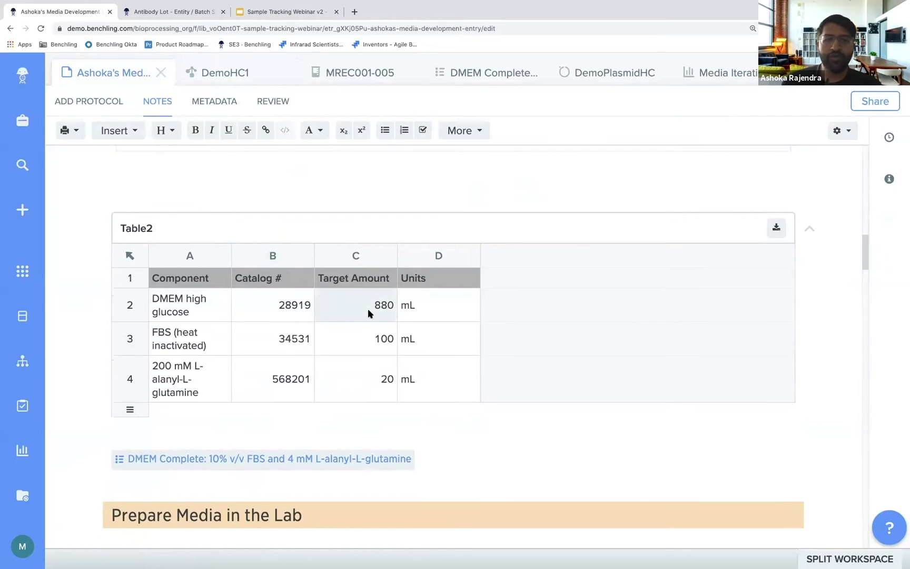
Step: Open the DMEM Complete recipe linked below the component table, unsplit the workspace, and examine the recipe's ingredients
{"action": "left_click", "coordinate": [294, 458]}
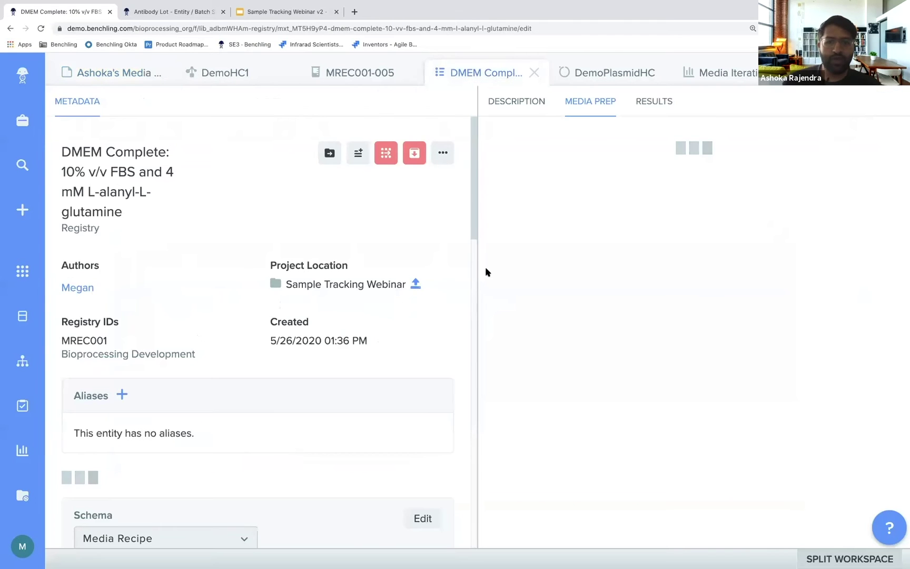
{"action": "left_click", "coordinate": [808, 555]}
{"action": "scroll", "coordinate": [559, 348], "scroll_direction": "down", "scroll_amount": 3}
{"action": "scroll", "coordinate": [559, 348], "scroll_direction": "down", "scroll_amount": 3}
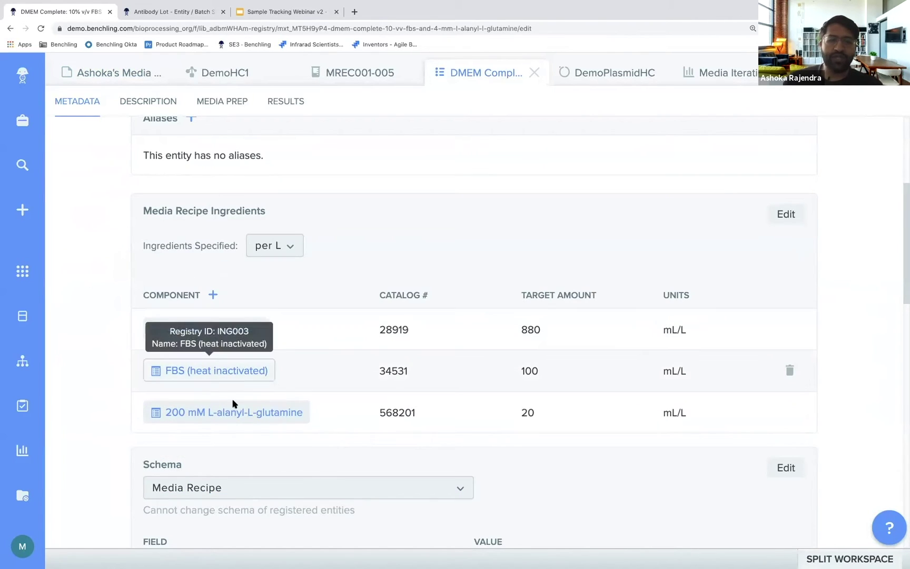
{"action": "scroll", "coordinate": [236, 335], "scroll_direction": "down", "scroll_amount": 2}
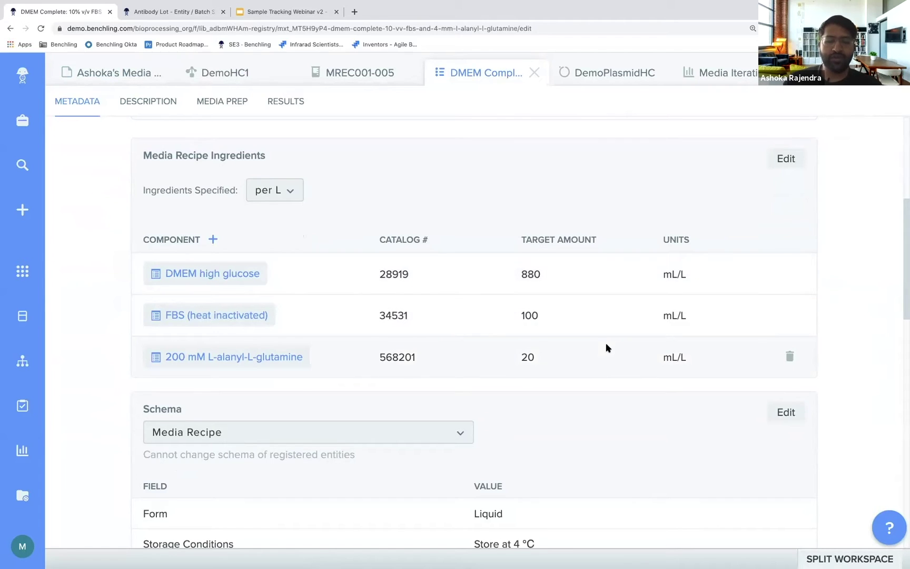
Step: Examine the Media Recipe schema fields for form, storage conditions, pH limits and osmolarity limits
{"action": "scroll", "coordinate": [605, 348], "scroll_direction": "down", "scroll_amount": 5}
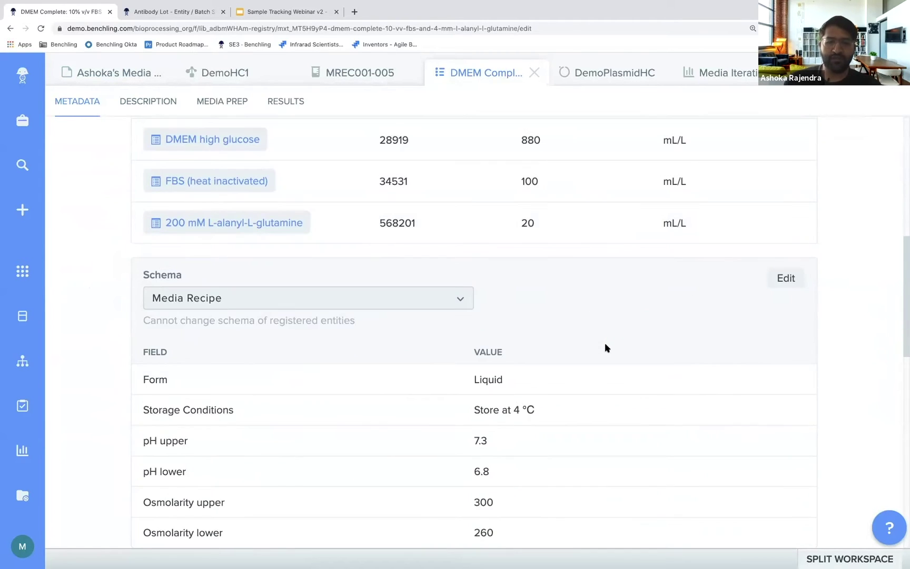
{"action": "scroll", "coordinate": [500, 393], "scroll_direction": "down", "scroll_amount": 1}
{"action": "scroll", "coordinate": [483, 370], "scroll_direction": "down", "scroll_amount": 1}
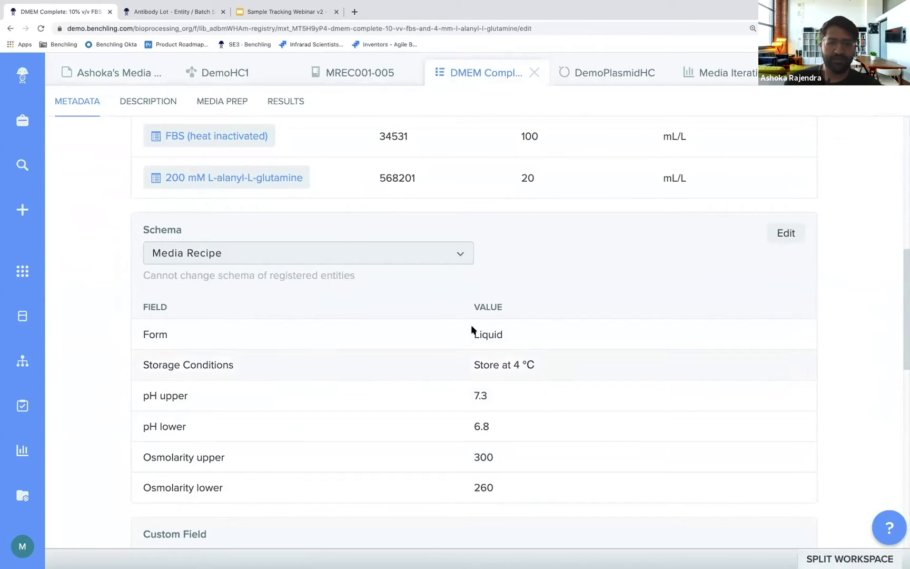
{"action": "scroll", "coordinate": [465, 247], "scroll_direction": "down", "scroll_amount": 1}
{"action": "scroll", "coordinate": [465, 247], "scroll_direction": "up", "scroll_amount": 2}
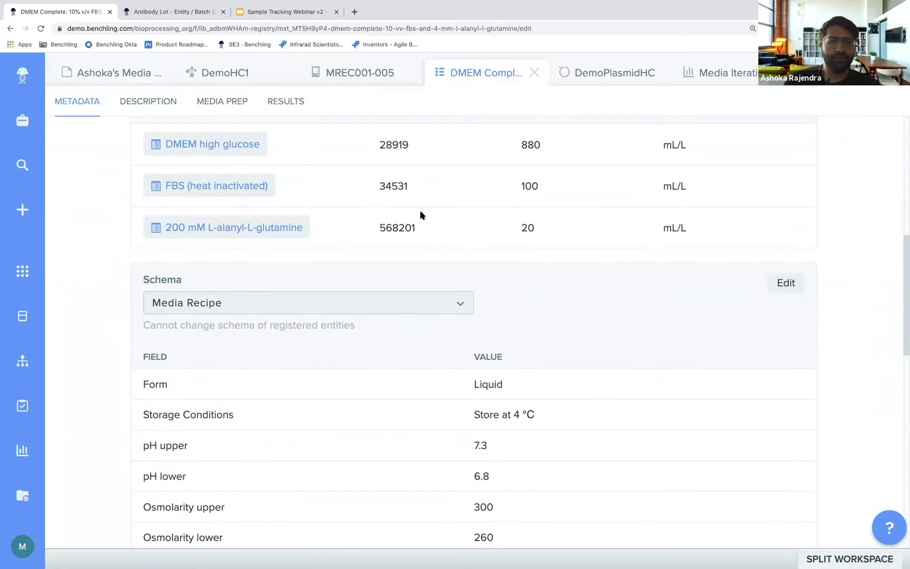
Step: Go back to the media development entry and review the catalog numbers and target amounts in Table2
{"action": "left_click", "coordinate": [111, 73]}
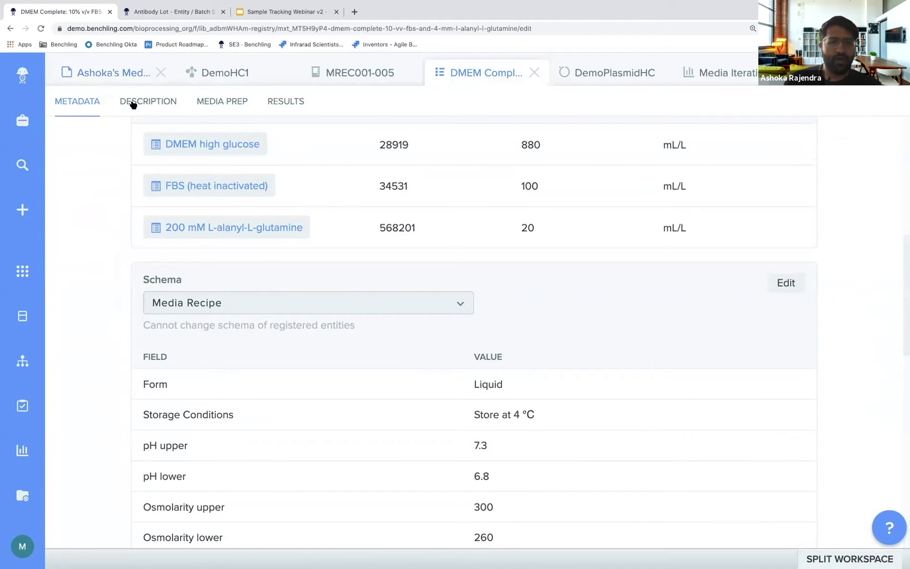
{"action": "scroll", "coordinate": [268, 281], "scroll_direction": "up", "scroll_amount": 4}
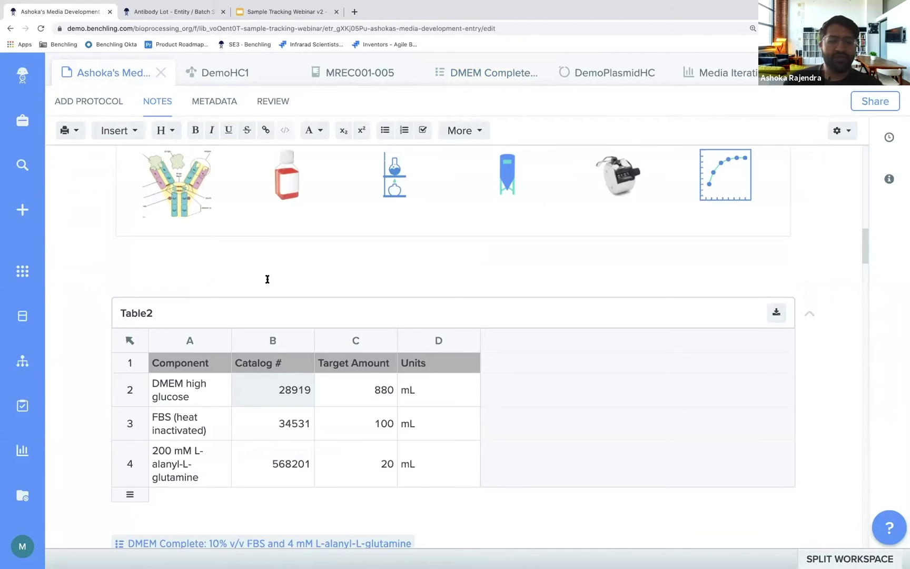
{"action": "scroll", "coordinate": [268, 281], "scroll_direction": "down", "scroll_amount": 3}
{"action": "scroll", "coordinate": [269, 282], "scroll_direction": "down", "scroll_amount": 1}
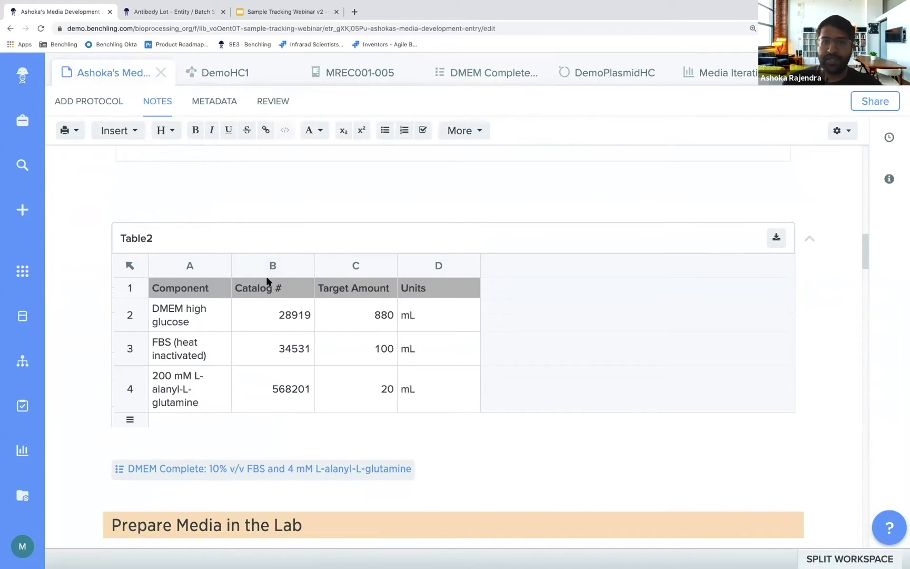
{"action": "left_click", "coordinate": [284, 322]}
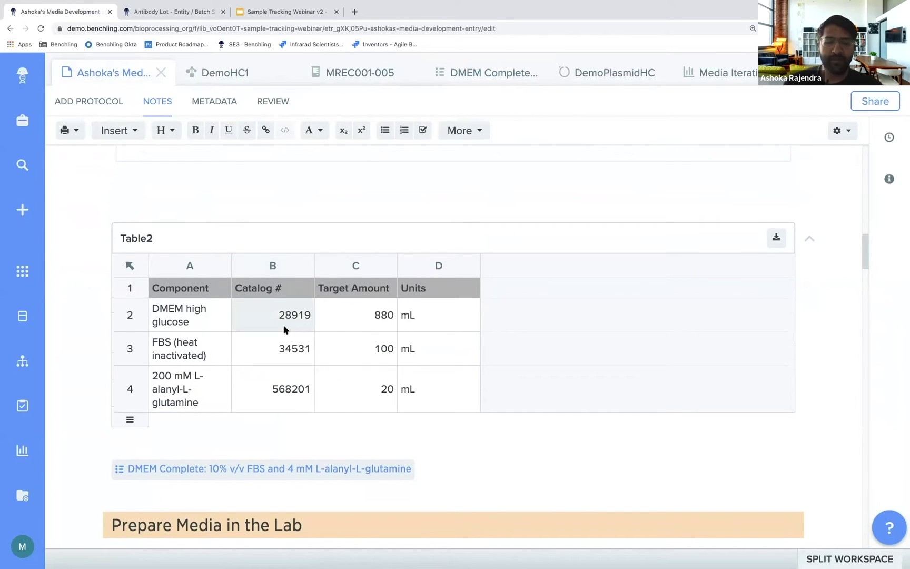
Step: Move on to the Prepare Media in the Lab section of the entry and review its workflow diagram
{"action": "scroll", "coordinate": [284, 326], "scroll_direction": "down", "scroll_amount": 3}
{"action": "scroll", "coordinate": [284, 327], "scroll_direction": "down", "scroll_amount": 4}
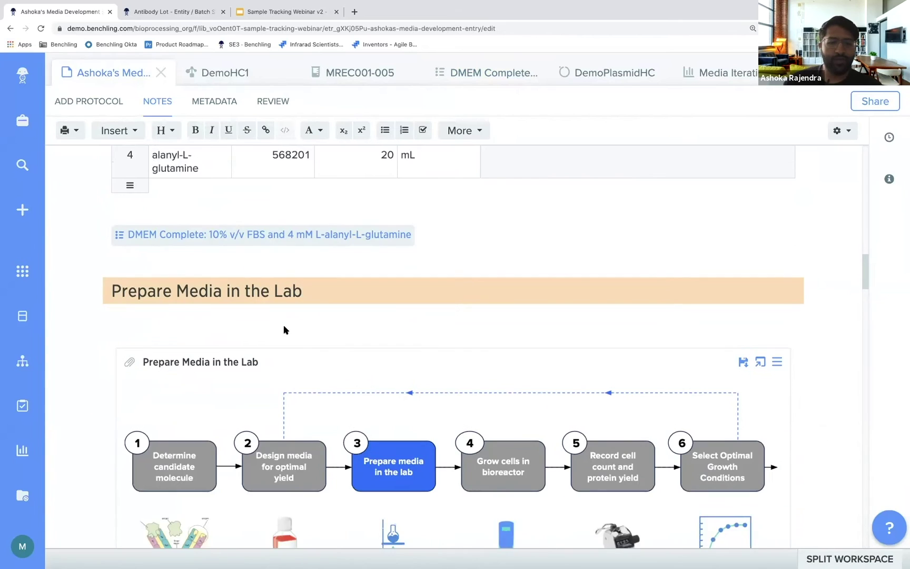
{"action": "scroll", "coordinate": [284, 329], "scroll_direction": "down", "scroll_amount": 1}
{"action": "scroll", "coordinate": [284, 329], "scroll_direction": "up", "scroll_amount": 1}
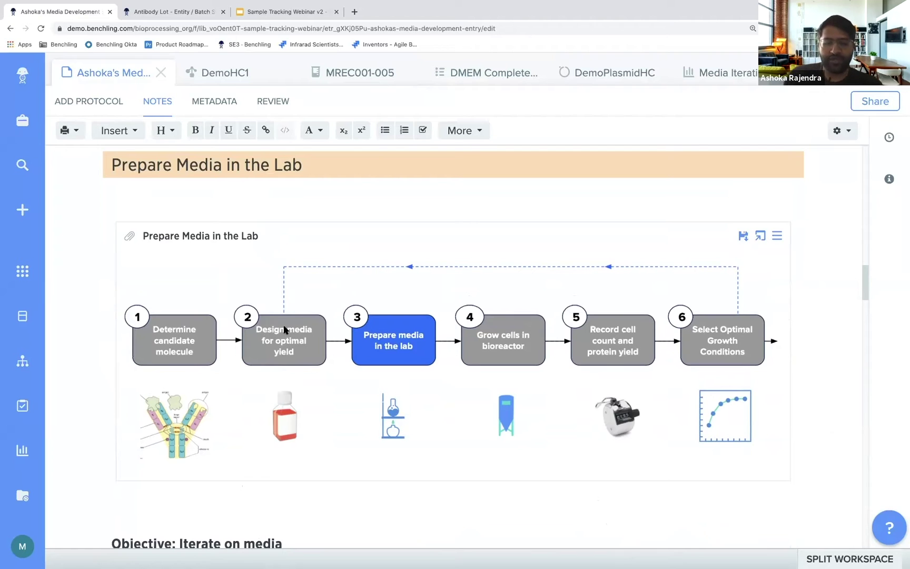
{"action": "scroll", "coordinate": [315, 298], "scroll_direction": "down", "scroll_amount": 1}
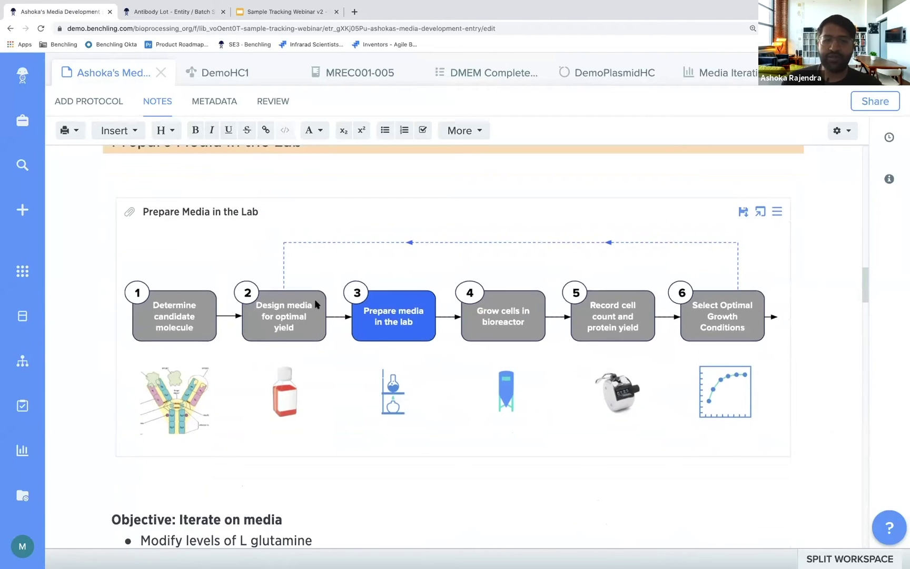
{"action": "scroll", "coordinate": [314, 299], "scroll_direction": "up", "scroll_amount": 1}
{"action": "scroll", "coordinate": [315, 304], "scroll_direction": "down", "scroll_amount": 3}
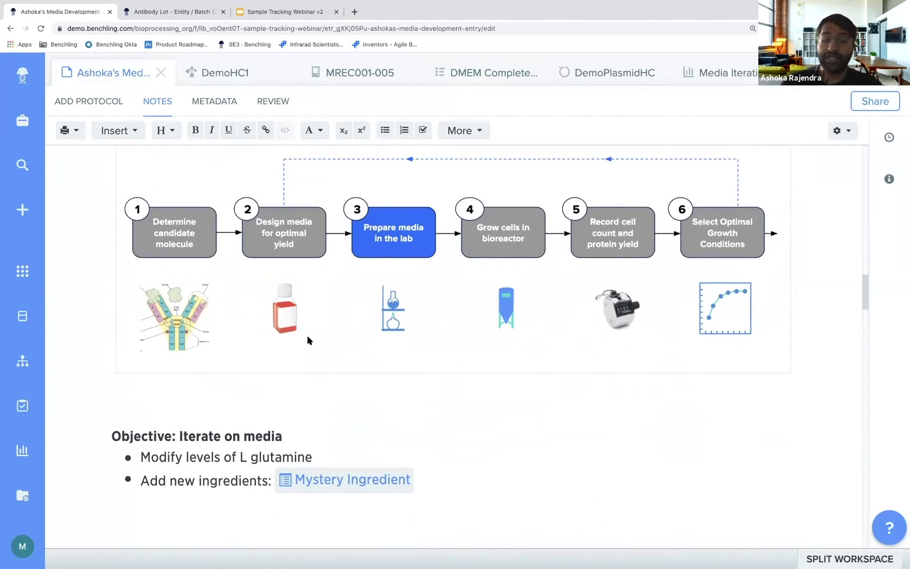
Step: Review the Iterate on media objectives and bring up the Media Prep registration table beneath them
{"action": "left_click", "coordinate": [235, 457]}
{"action": "left_click", "coordinate": [233, 468]}
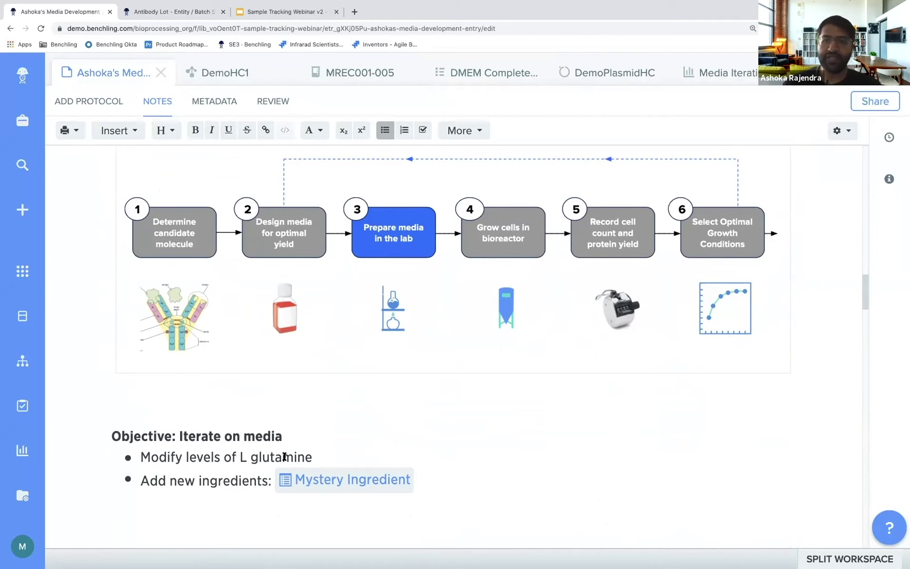
{"action": "scroll", "coordinate": [340, 410], "scroll_direction": "down", "scroll_amount": 1}
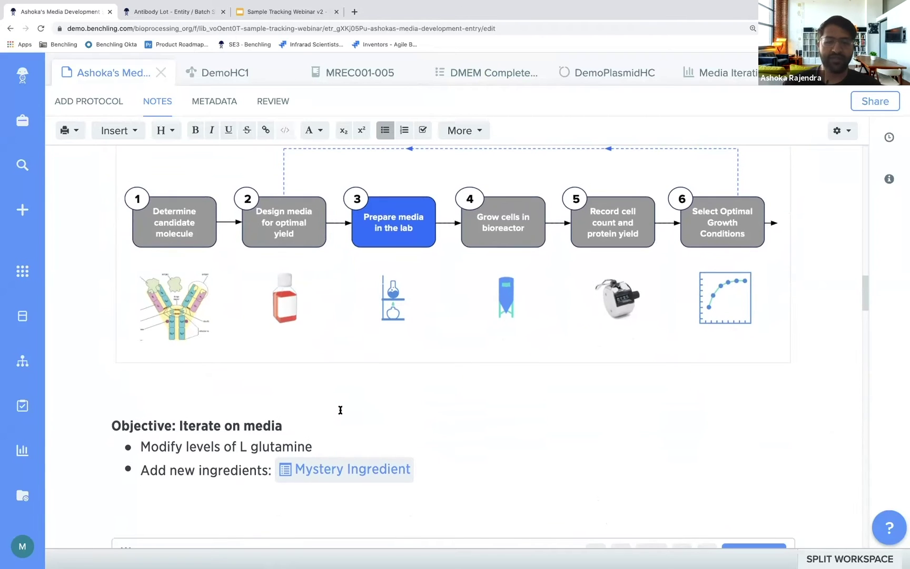
{"action": "scroll", "coordinate": [340, 410], "scroll_direction": "down", "scroll_amount": 5}
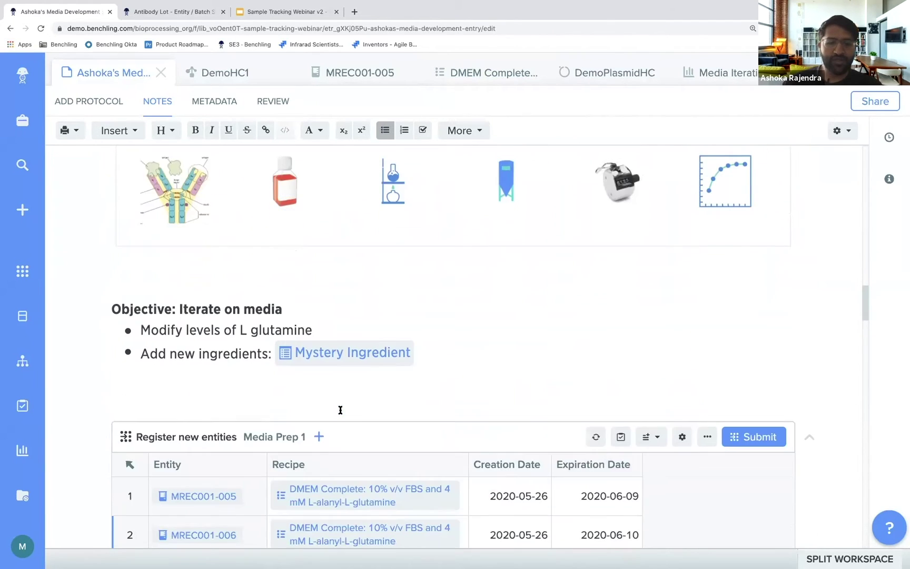
Step: Open media prep MREC001-005 from the Media Prep 1 table, unsplit its workspace, and examine the target amounts of its ingredients
{"action": "scroll", "coordinate": [340, 409], "scroll_direction": "down", "scroll_amount": 3}
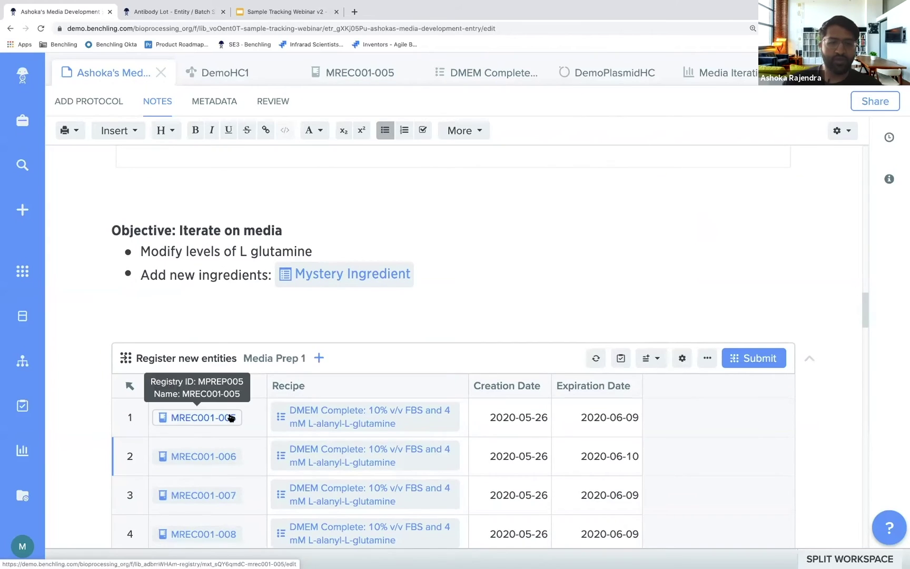
{"action": "left_click", "coordinate": [231, 417]}
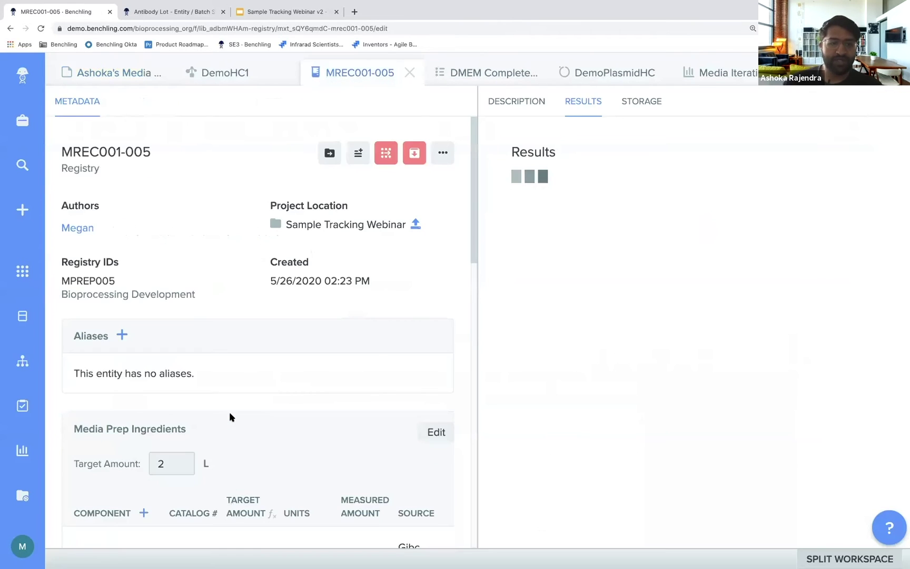
{"action": "left_click", "coordinate": [840, 558]}
{"action": "scroll", "coordinate": [622, 365], "scroll_direction": "down", "scroll_amount": 4}
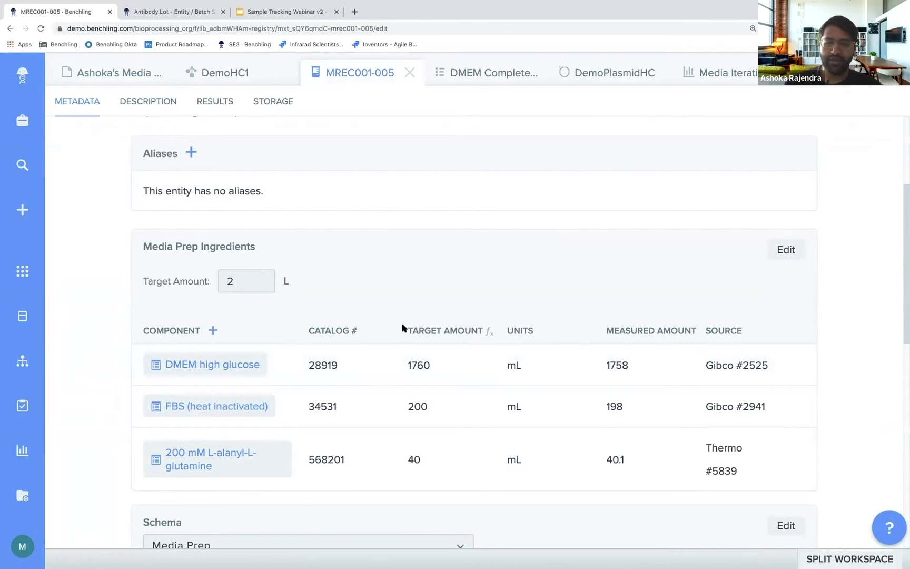
{"action": "triple_click", "coordinate": [423, 331]}
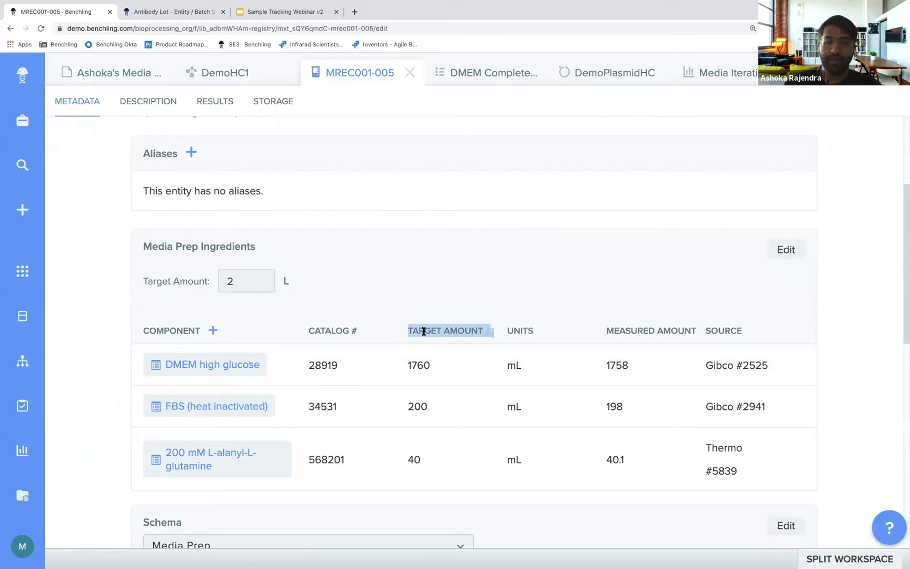
{"action": "left_click", "coordinate": [276, 278]}
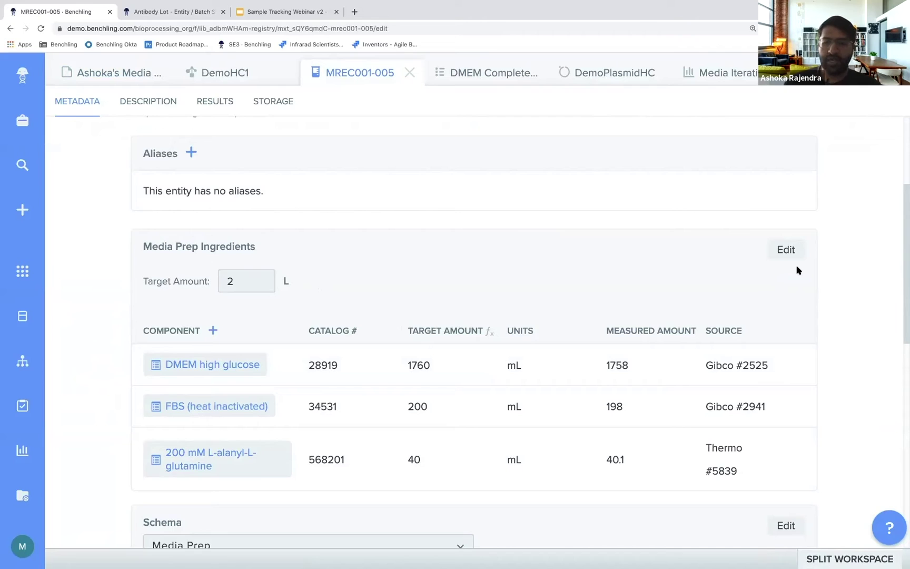
Step: Open the Media Prep Ingredients for editing and go through the measured amount and source fields of the existing components
{"action": "left_click", "coordinate": [792, 249]}
{"action": "scroll", "coordinate": [686, 378], "scroll_direction": "down", "scroll_amount": 1}
{"action": "left_click", "coordinate": [651, 341]}
{"action": "left_click", "coordinate": [658, 379]}
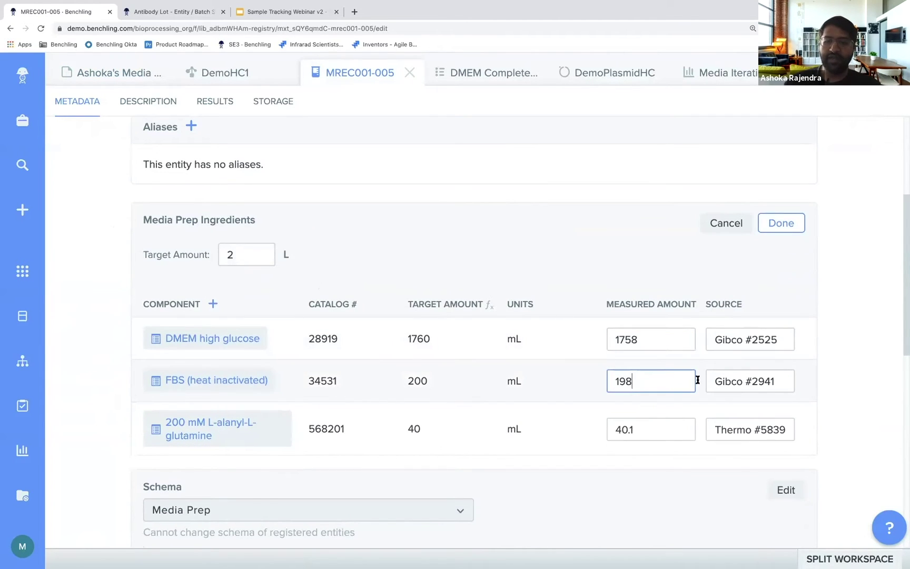
{"action": "left_click", "coordinate": [757, 380]}
{"action": "left_click", "coordinate": [764, 342]}
{"action": "left_click", "coordinate": [751, 380]}
{"action": "left_click", "coordinate": [744, 427]}
{"action": "left_click", "coordinate": [691, 426]}
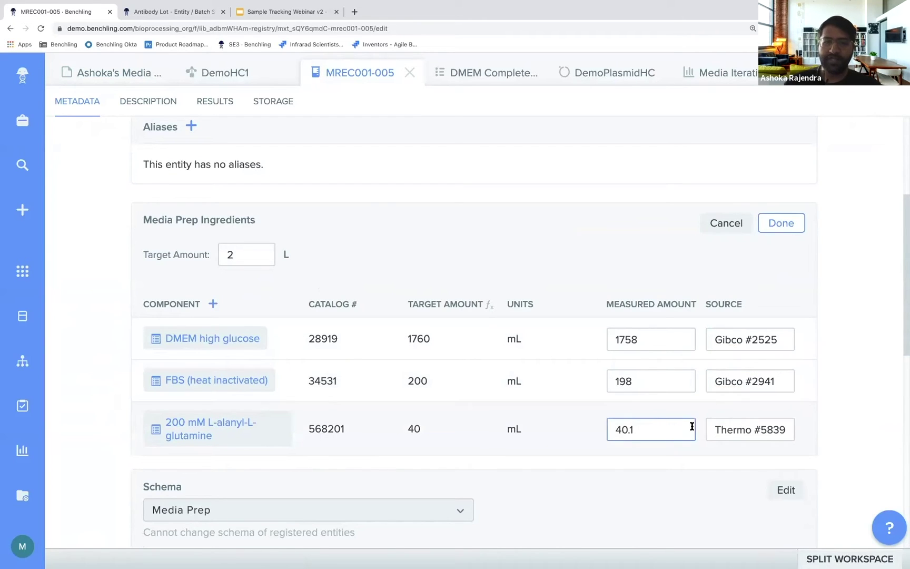
Step: Add Mystery Ingredient as a new component of the media prep with the catalog number "Internal prep"
{"action": "left_click", "coordinate": [213, 304]}
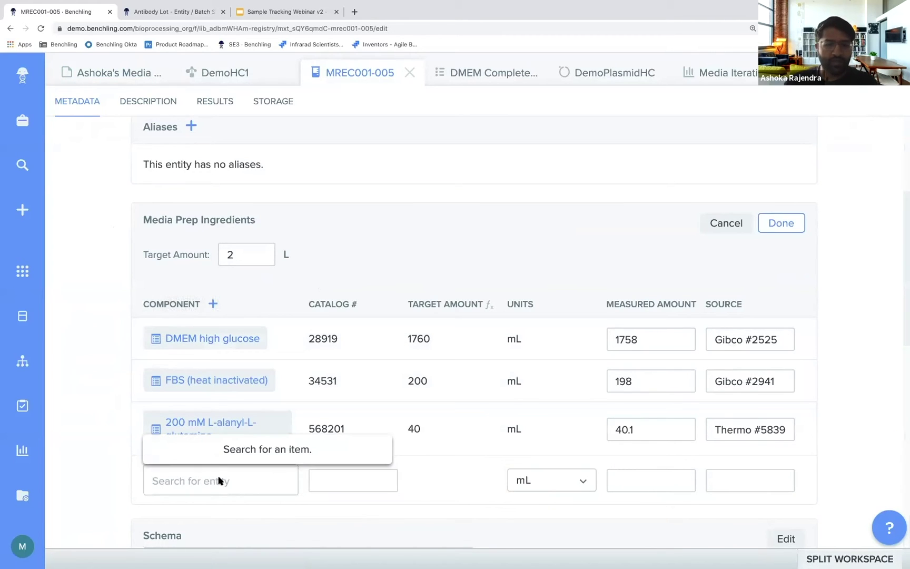
{"action": "type", "text": "Mystery"}
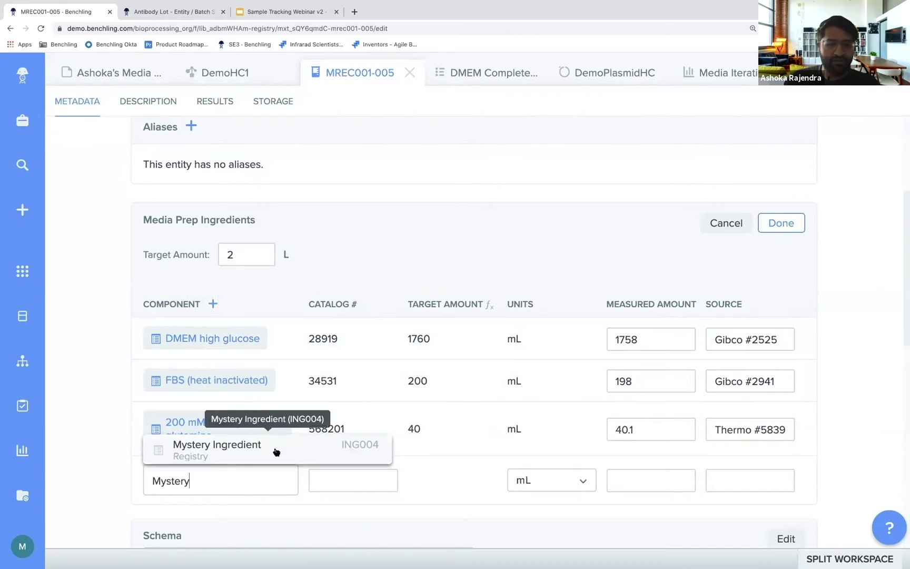
{"action": "left_click", "coordinate": [275, 448]}
{"action": "type", "text": "Internal p"}
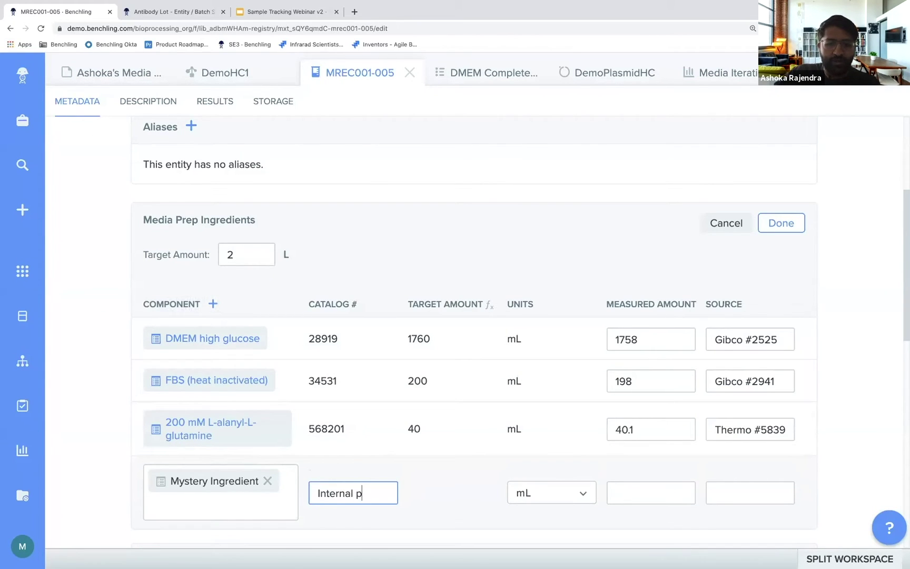
{"action": "type", "text": "rep"}
Step: Set the Mystery Ingredient's measured amount to 5 g and its source to "Internal prep", and save the ingredients
{"action": "left_click", "coordinate": [641, 485]}
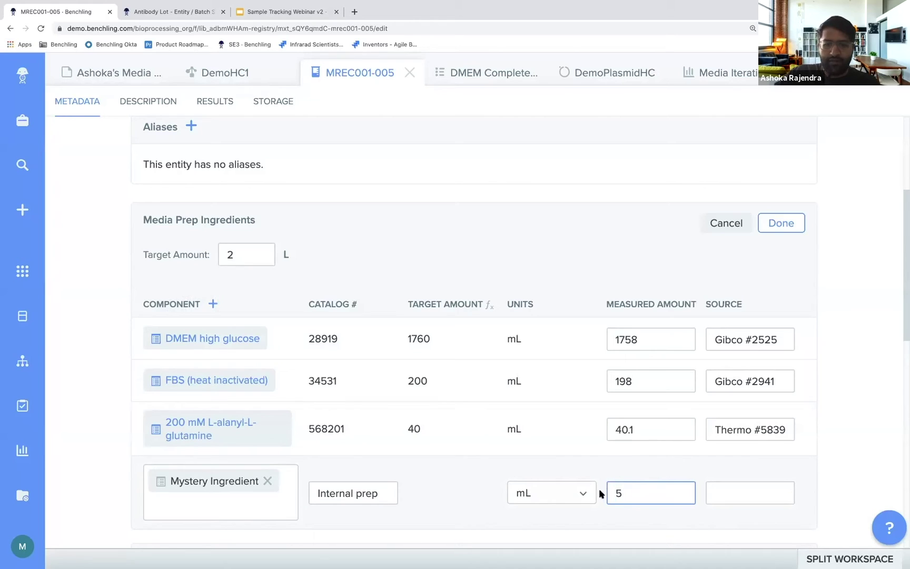
{"action": "left_click", "coordinate": [575, 491]}
{"action": "left_click", "coordinate": [564, 409]}
{"action": "left_click", "coordinate": [629, 495]}
{"action": "left_click", "coordinate": [751, 487]}
{"action": "type", "text": "Internal pre"}
{"action": "left_click", "coordinate": [787, 228]}
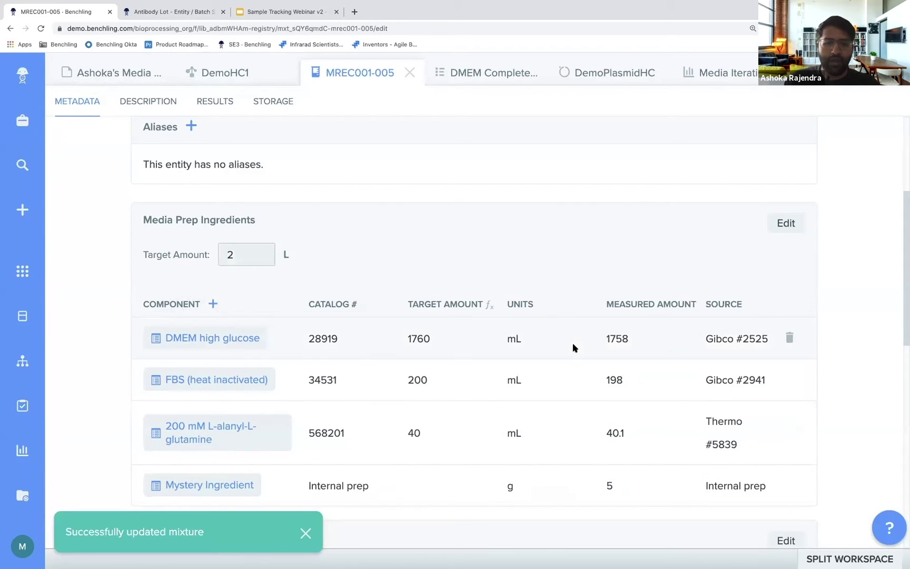
{"action": "scroll", "coordinate": [325, 362], "scroll_direction": "down", "scroll_amount": 1}
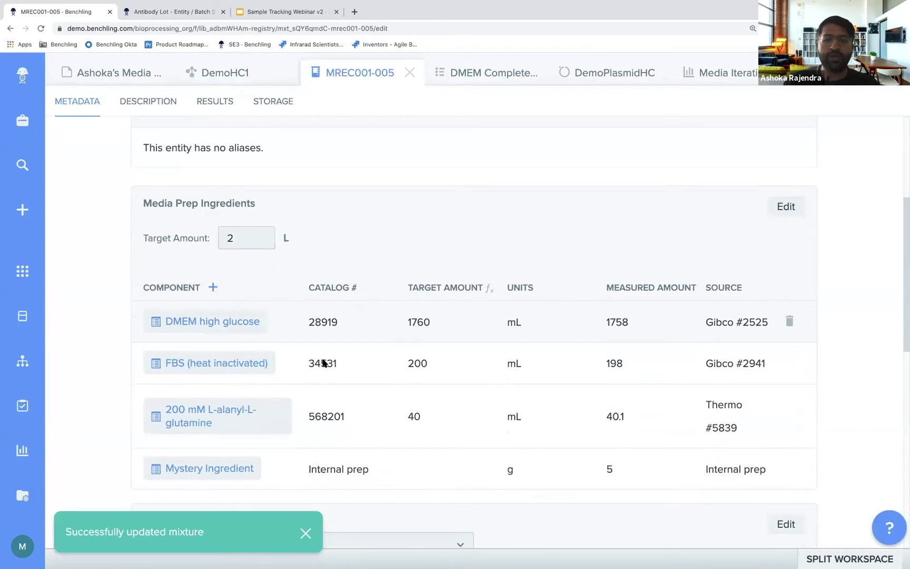
{"action": "left_click", "coordinate": [305, 533]}
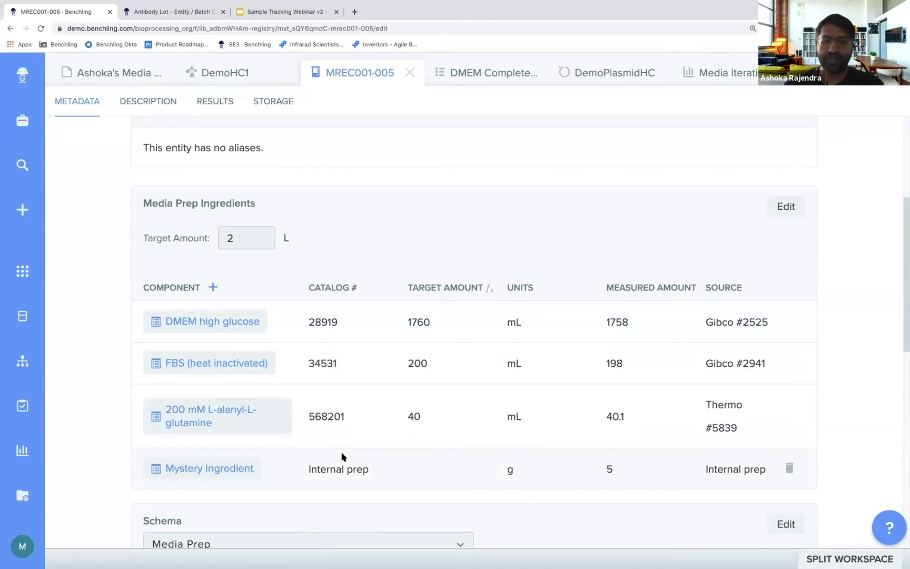
Step: Return to the media development entry and review the pH and osmolarity columns in the Media QC 1 result table
{"action": "scroll", "coordinate": [334, 353], "scroll_direction": "down", "scroll_amount": 3}
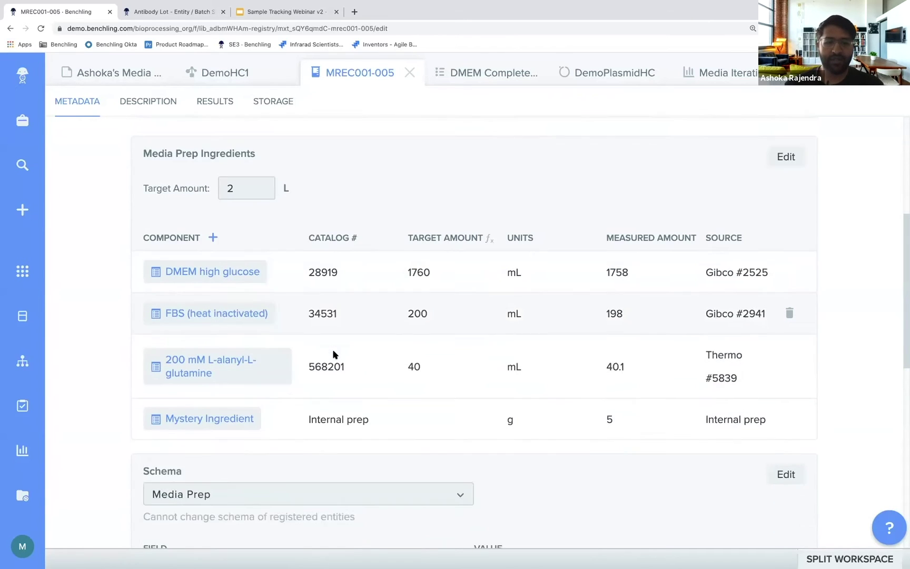
{"action": "left_click", "coordinate": [134, 76]}
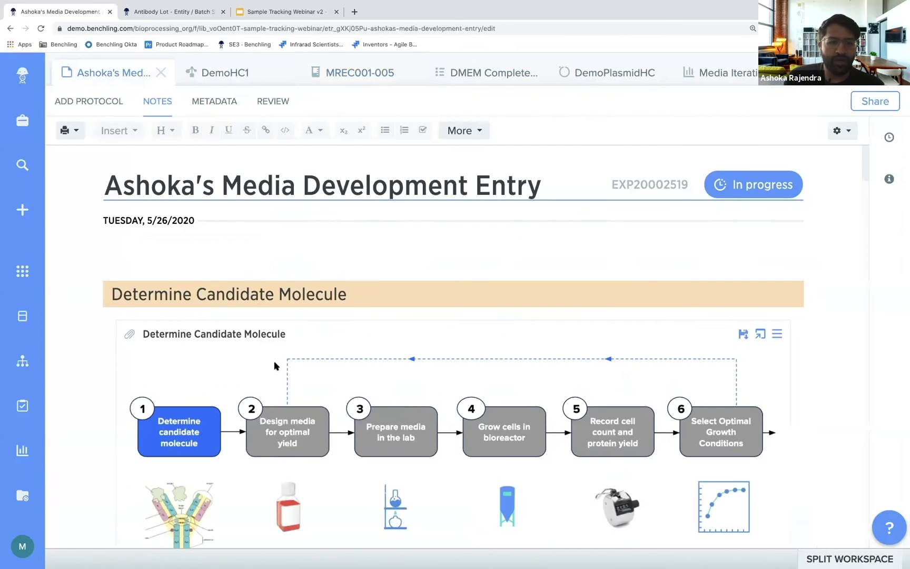
{"action": "scroll", "coordinate": [274, 360], "scroll_direction": "down", "scroll_amount": 5}
{"action": "scroll", "coordinate": [274, 360], "scroll_direction": "down", "scroll_amount": 5}
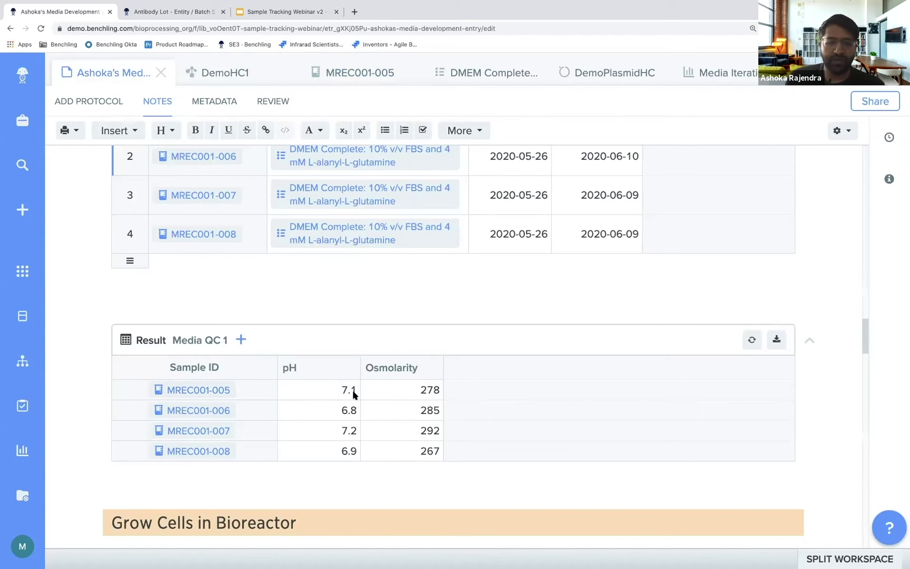
Step: Open MREC001-005 from the Media QC table and review its linked Media QC results beside the metadata in a split workspace
{"action": "left_click", "coordinate": [225, 390]}
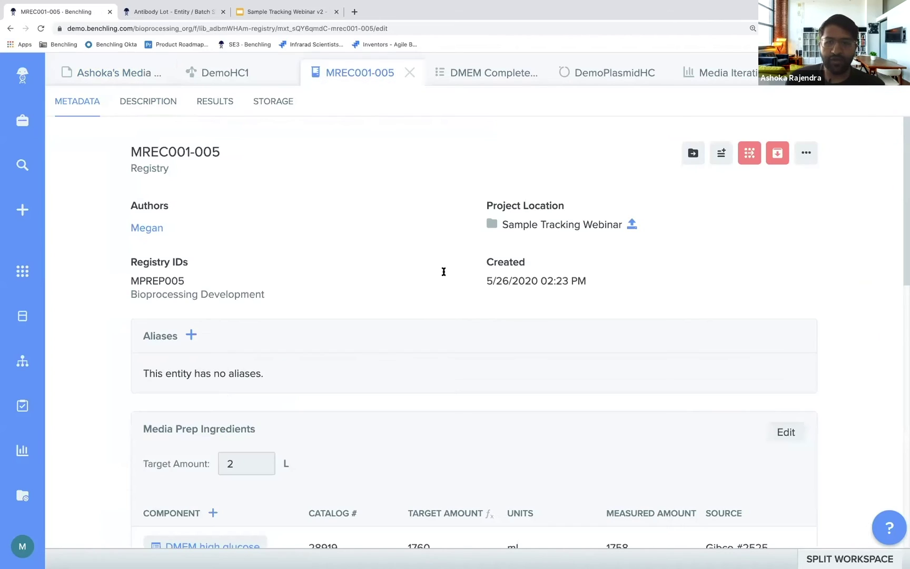
{"action": "left_click", "coordinate": [845, 558]}
{"action": "scroll", "coordinate": [755, 240], "scroll_direction": "right", "scroll_amount": 1}
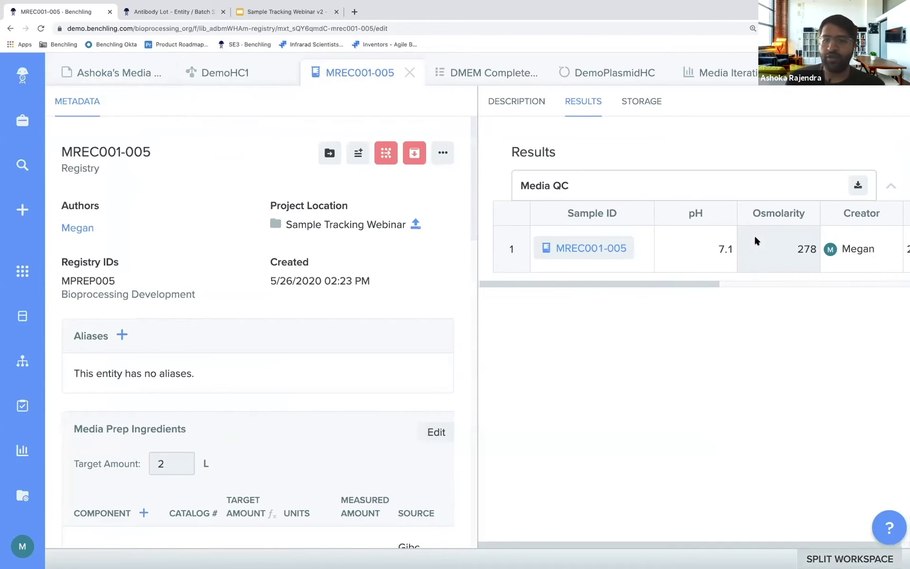
{"action": "scroll", "coordinate": [745, 241], "scroll_direction": "right", "scroll_amount": 1}
{"action": "scroll", "coordinate": [746, 242], "scroll_direction": "left", "scroll_amount": 2}
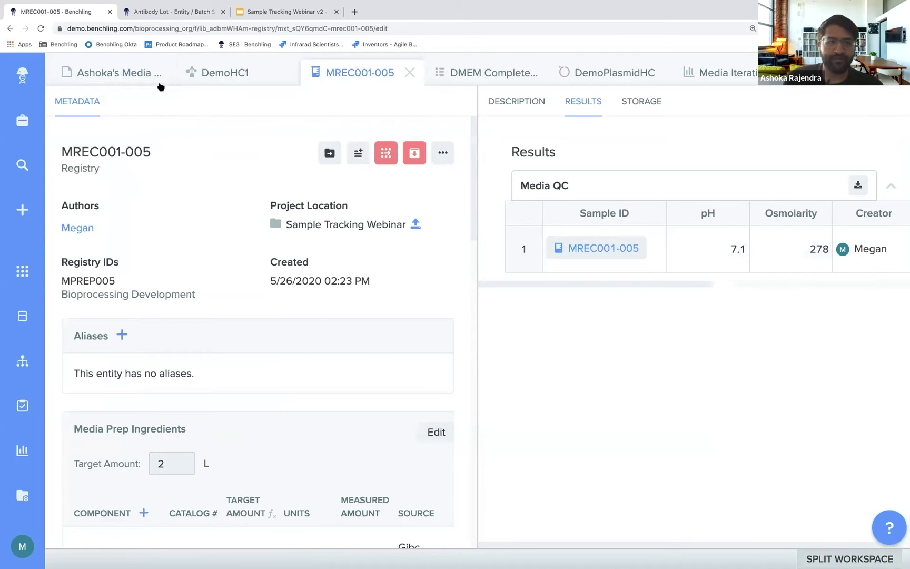
Step: Go back to the media development entry and review the workflow diagram in the Grow Cells in Bioreactor section
{"action": "left_click", "coordinate": [96, 73]}
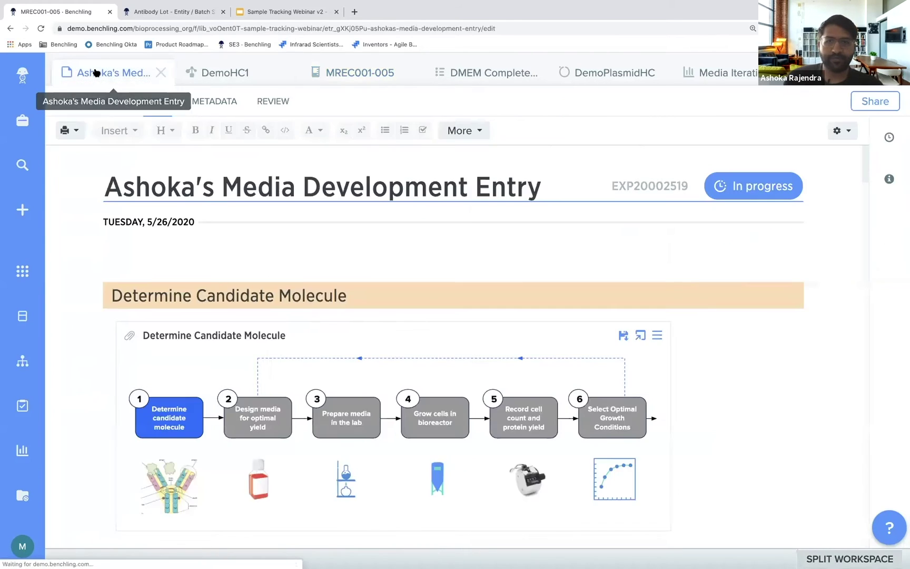
{"action": "scroll", "coordinate": [295, 225], "scroll_direction": "down", "scroll_amount": 10}
{"action": "scroll", "coordinate": [352, 293], "scroll_direction": "down", "scroll_amount": 6}
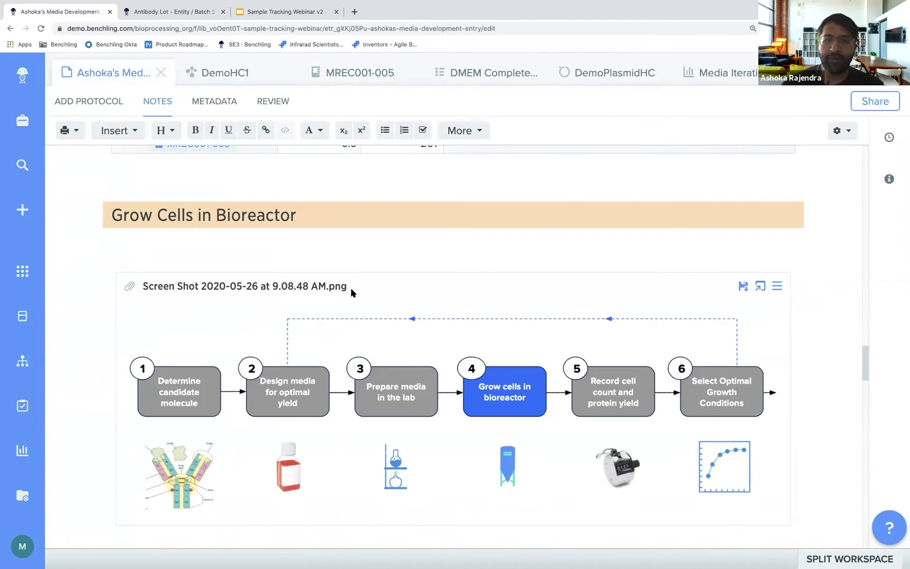
{"action": "scroll", "coordinate": [353, 292], "scroll_direction": "down", "scroll_amount": 4}
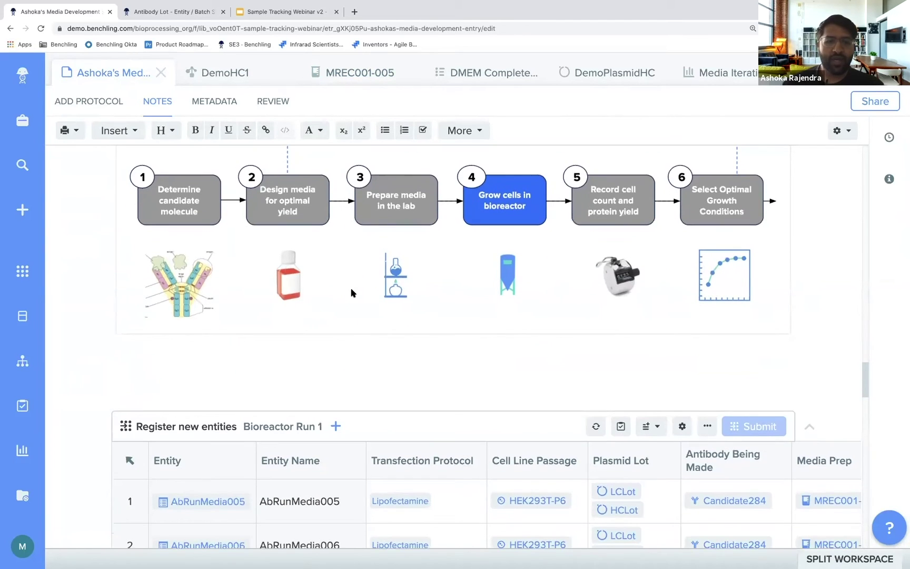
{"action": "scroll", "coordinate": [353, 292], "scroll_direction": "up", "scroll_amount": 2}
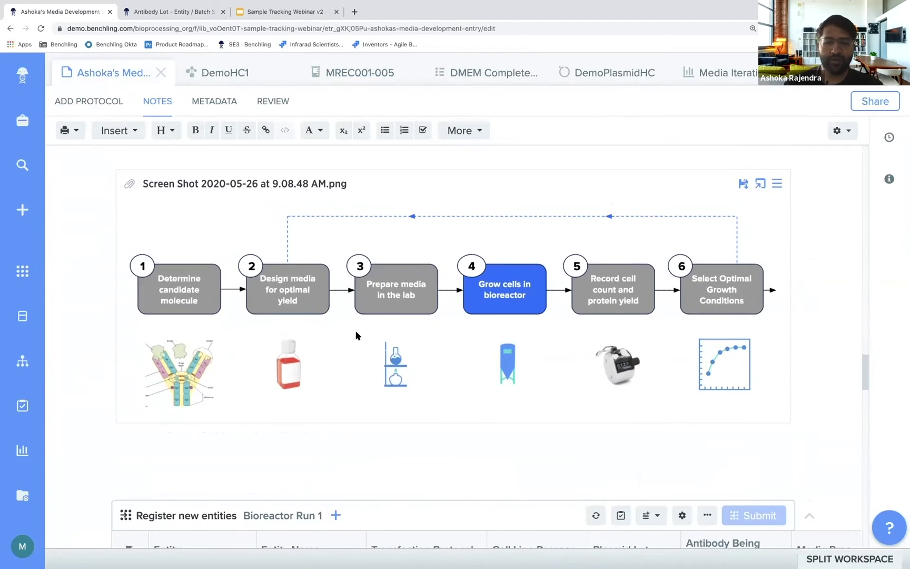
Step: Review the Bioreactor Run 1 registration table across its cell line passage, plasmid lot, antibody and media prep columns
{"action": "scroll", "coordinate": [356, 335], "scroll_direction": "down", "scroll_amount": 4}
{"action": "scroll", "coordinate": [356, 332], "scroll_direction": "down", "scroll_amount": 2}
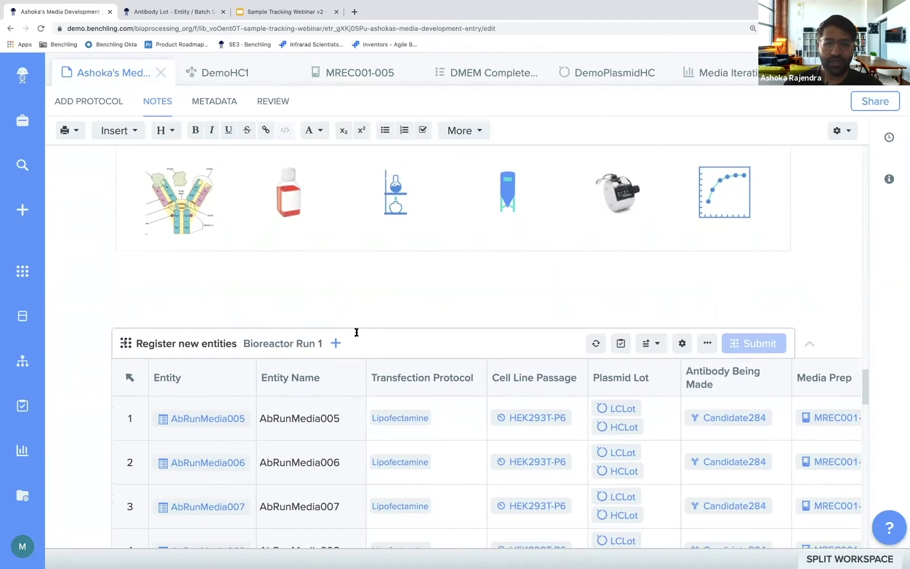
{"action": "scroll", "coordinate": [356, 335], "scroll_direction": "right", "scroll_amount": 1}
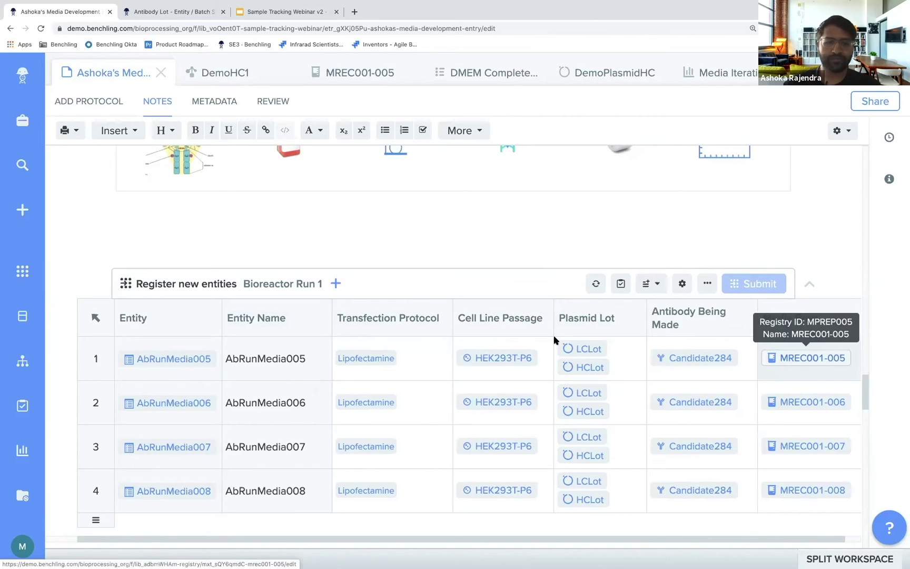
{"action": "scroll", "coordinate": [555, 340], "scroll_direction": "down", "scroll_amount": 2}
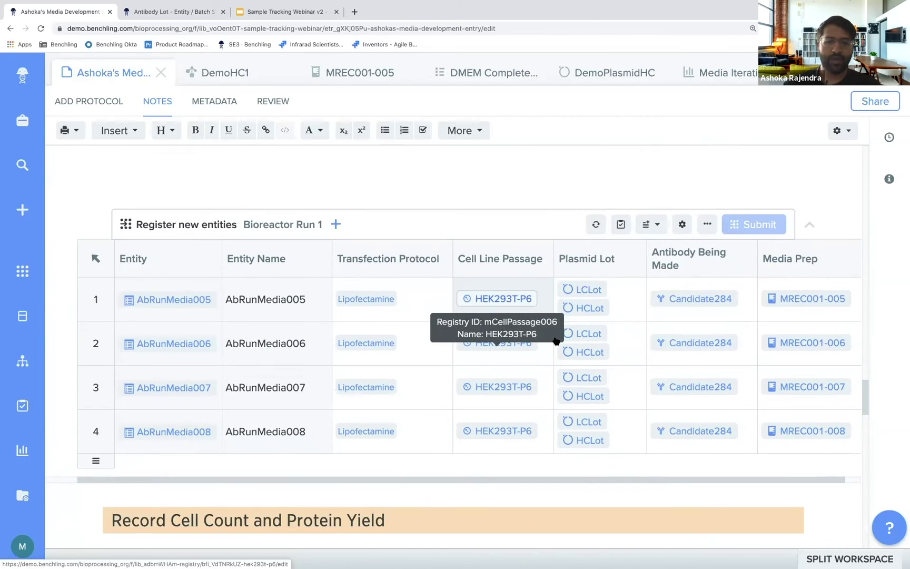
Step: Move on to the Record Cell Count and Protein Yield section and review its workflow diagram
{"action": "scroll", "coordinate": [542, 357], "scroll_direction": "down", "scroll_amount": 5}
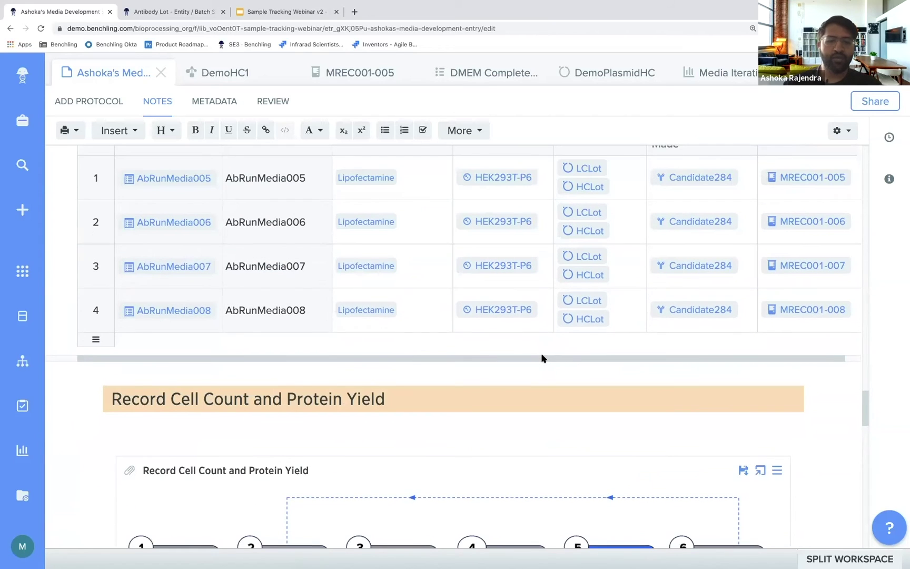
{"action": "scroll", "coordinate": [541, 357], "scroll_direction": "down", "scroll_amount": 8}
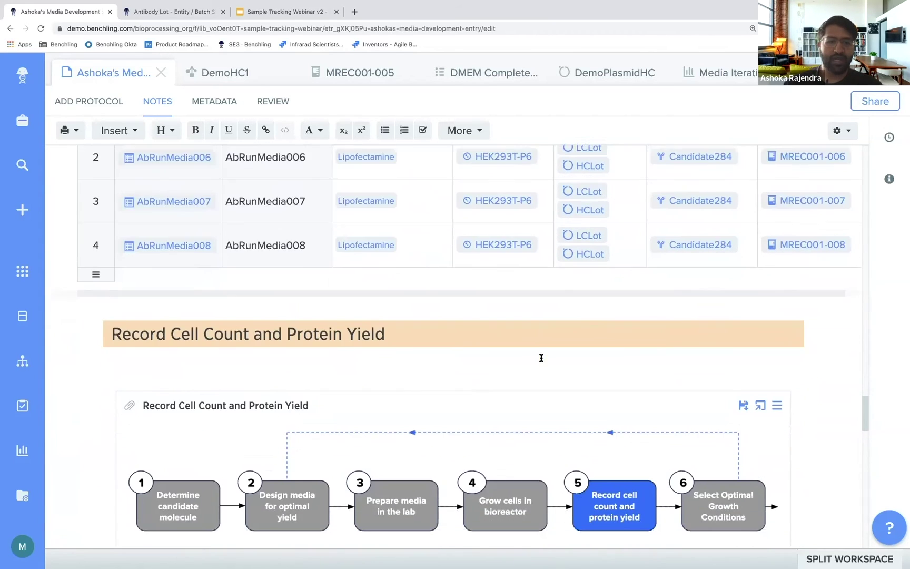
{"action": "scroll", "coordinate": [544, 358], "scroll_direction": "down", "scroll_amount": 1}
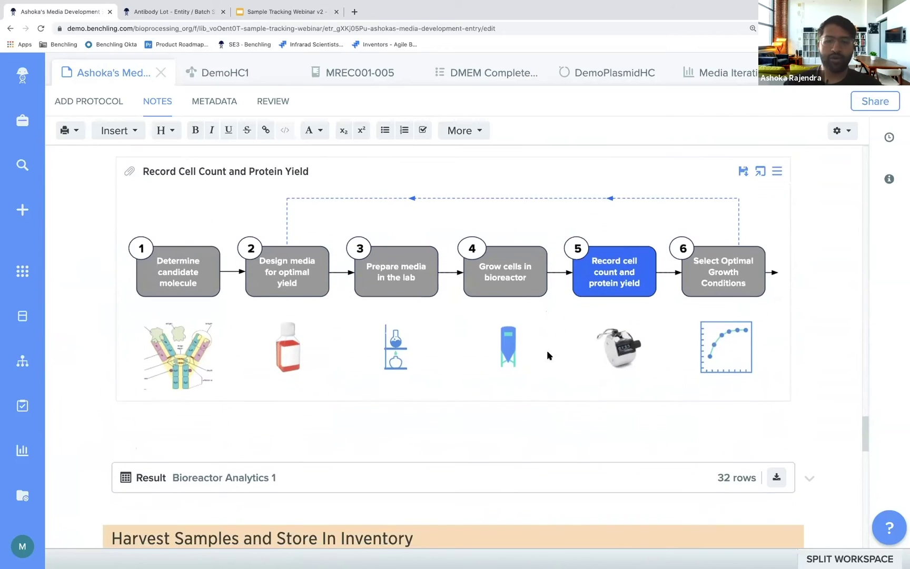
{"action": "scroll", "coordinate": [789, 479], "scroll_direction": "up", "scroll_amount": 1}
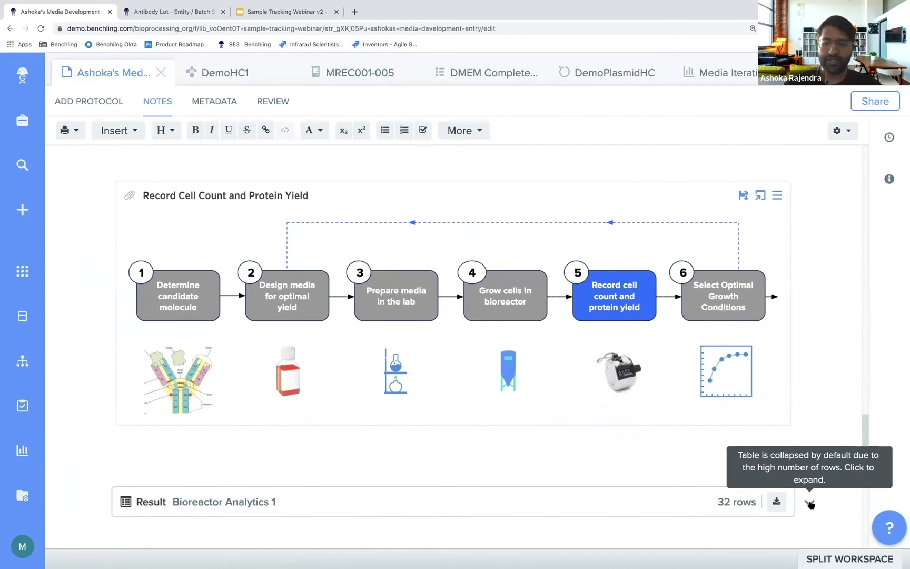
Step: Expand the Bioreactor Analytics 1 result table and review its hour, glucose, pH and cell density columns
{"action": "left_click", "coordinate": [810, 502]}
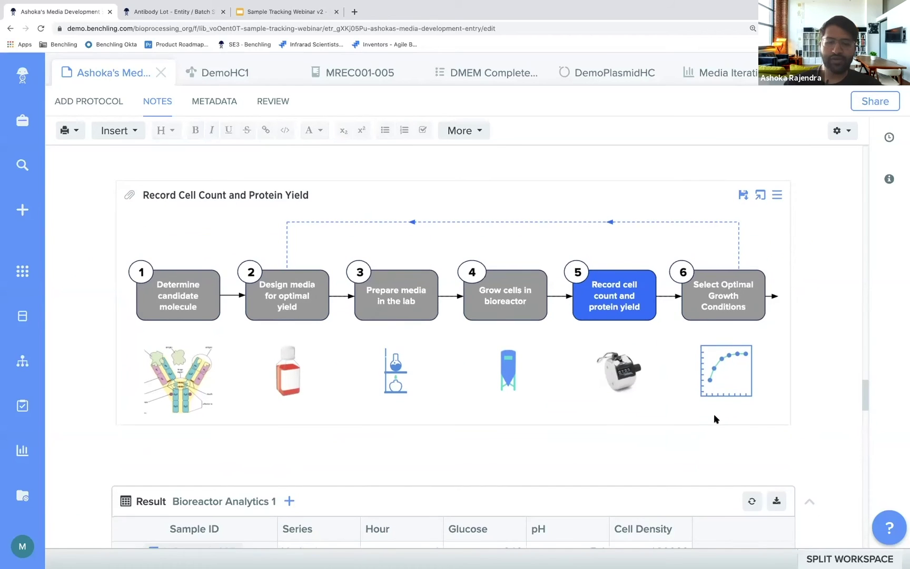
{"action": "scroll", "coordinate": [714, 414], "scroll_direction": "down", "scroll_amount": 2}
{"action": "scroll", "coordinate": [714, 416], "scroll_direction": "down", "scroll_amount": 3}
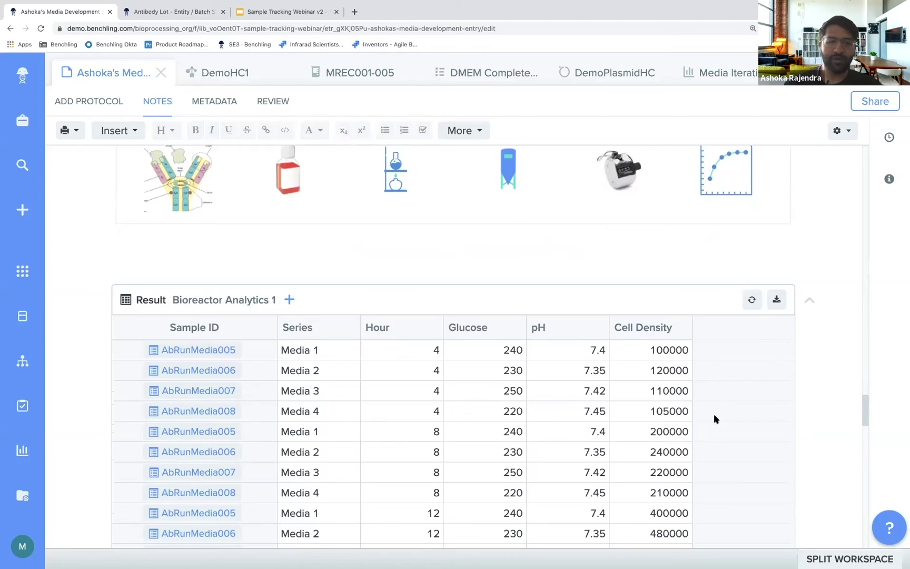
{"action": "scroll", "coordinate": [714, 414], "scroll_direction": "down", "scroll_amount": 1}
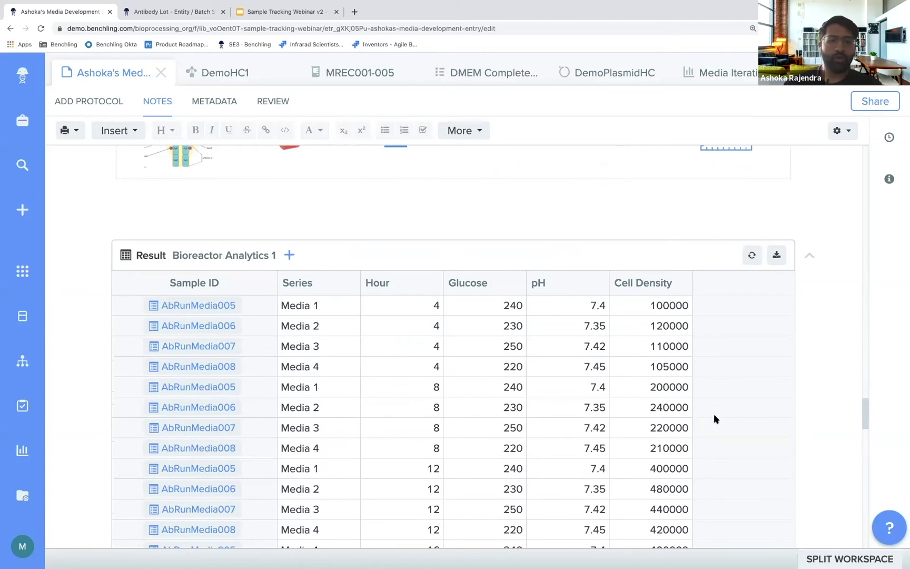
{"action": "scroll", "coordinate": [714, 415], "scroll_direction": "down", "scroll_amount": 1}
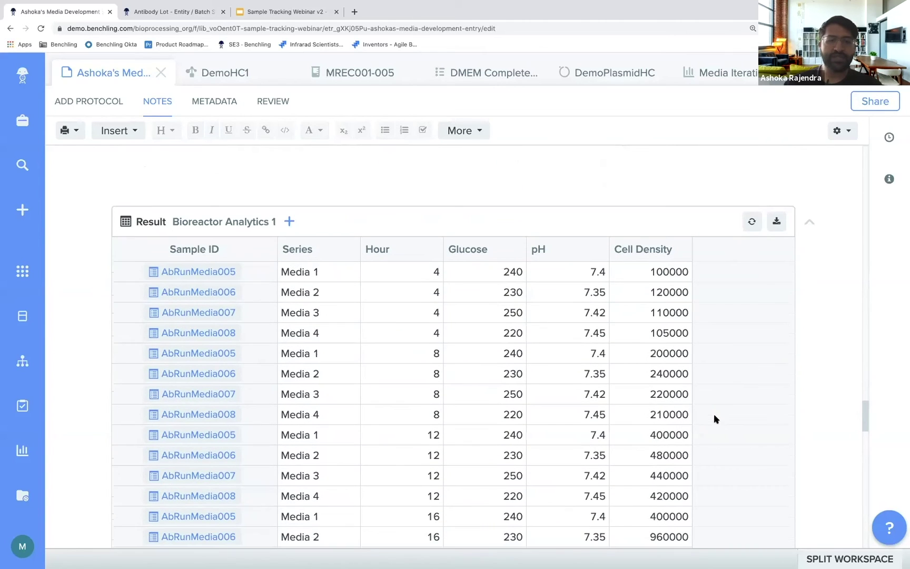
Step: Review the Bioreactor Analytics 1 result rows for each media series through the hour 32 time point
{"action": "scroll", "coordinate": [186, 223], "scroll_direction": "down", "scroll_amount": 1}
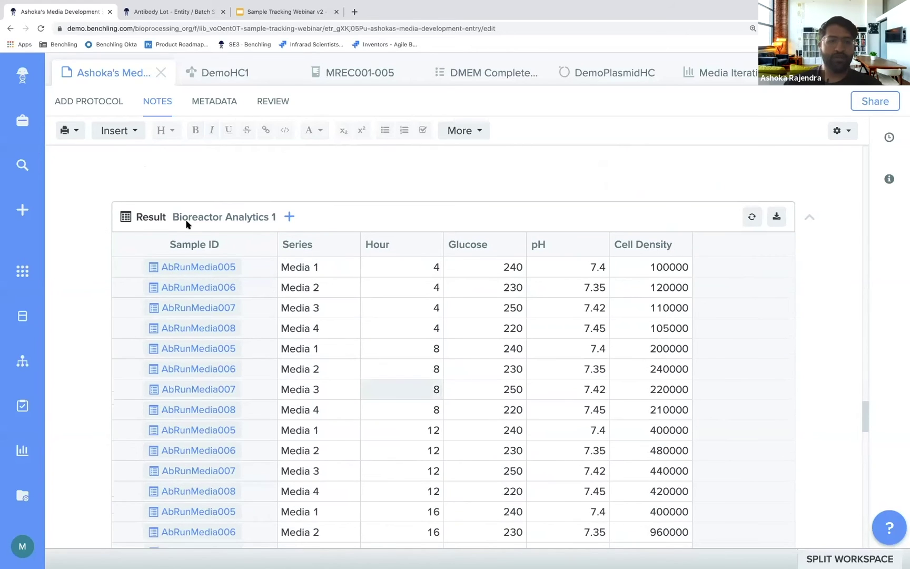
{"action": "scroll", "coordinate": [223, 211], "scroll_direction": "down", "scroll_amount": 2}
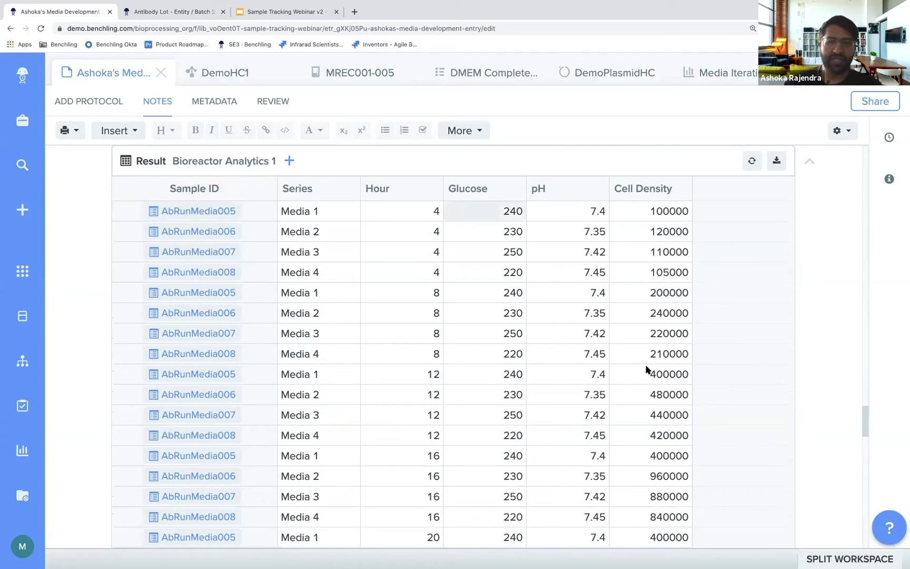
{"action": "scroll", "coordinate": [646, 370], "scroll_direction": "down", "scroll_amount": 3}
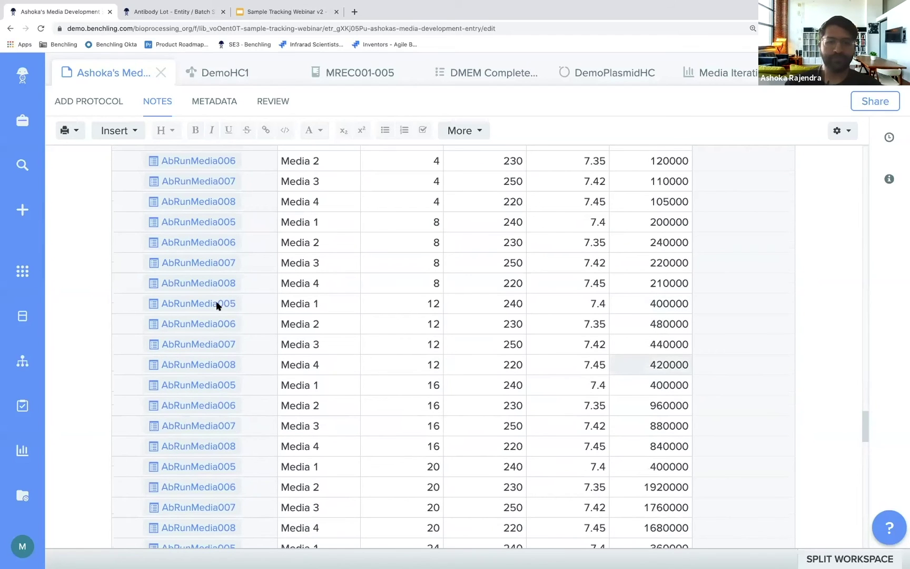
{"action": "scroll", "coordinate": [216, 306], "scroll_direction": "down", "scroll_amount": 8}
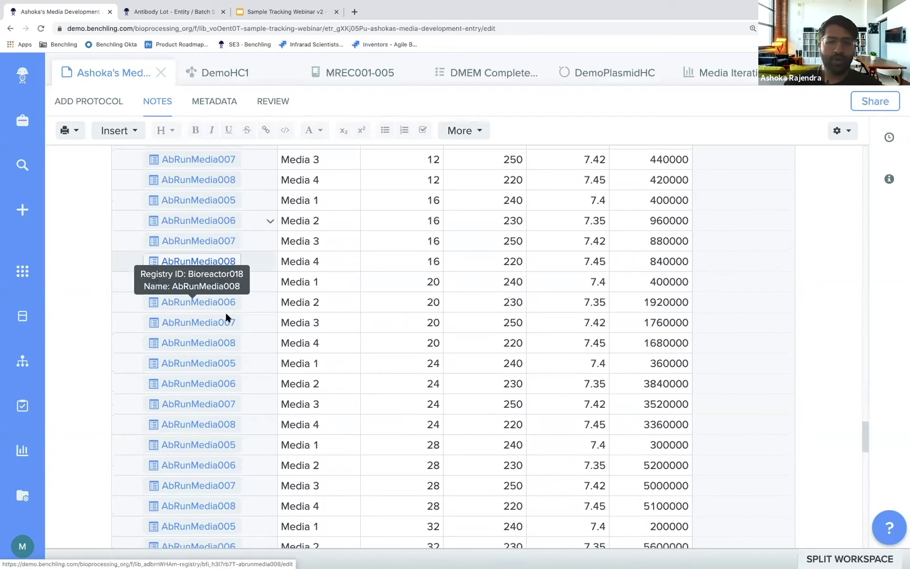
{"action": "scroll", "coordinate": [348, 270], "scroll_direction": "down", "scroll_amount": 5}
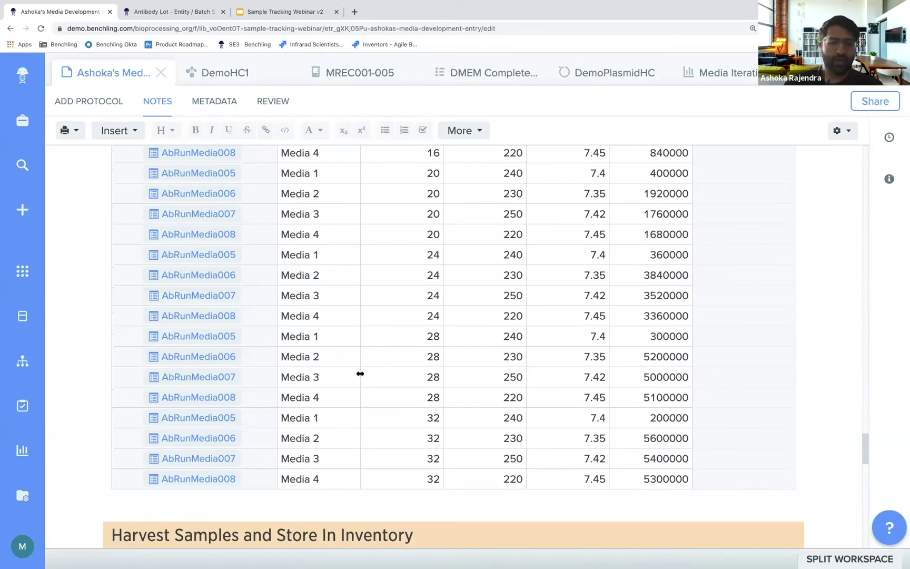
Step: Move on to the Harvest Samples and Store In Inventory section and review the Antibody Lot 1 registration table
{"action": "scroll", "coordinate": [361, 373], "scroll_direction": "down", "scroll_amount": 5}
{"action": "scroll", "coordinate": [563, 367], "scroll_direction": "down", "scroll_amount": 3}
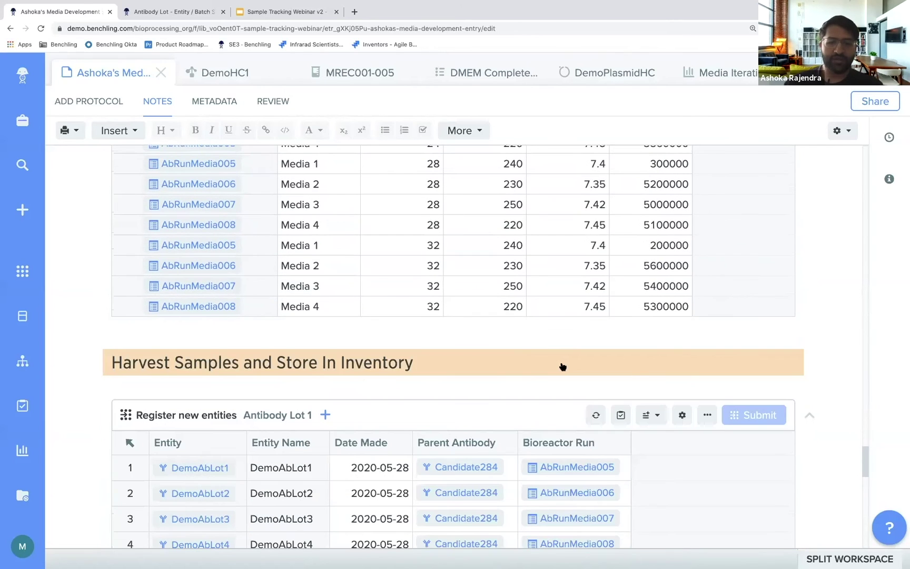
{"action": "scroll", "coordinate": [564, 368], "scroll_direction": "down", "scroll_amount": 4}
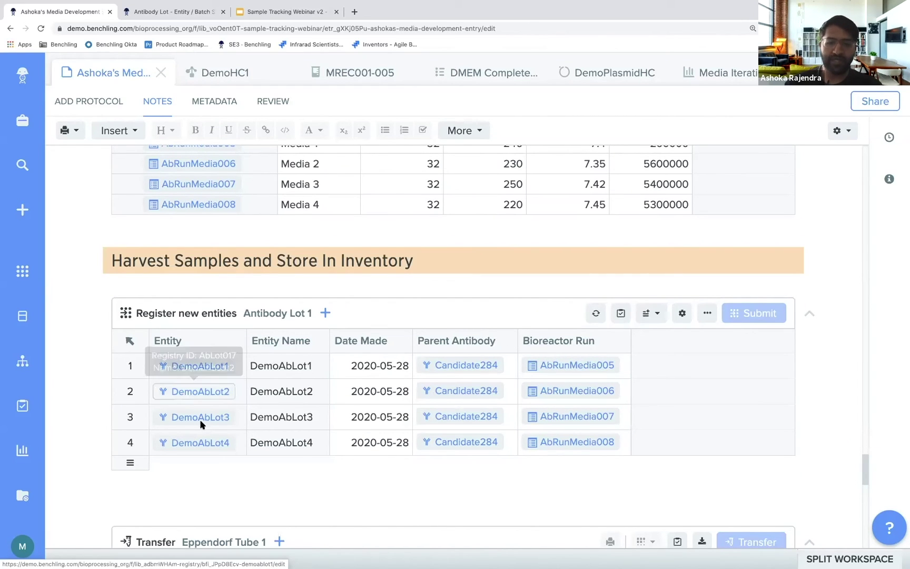
{"action": "scroll", "coordinate": [300, 457], "scroll_direction": "down", "scroll_amount": 1}
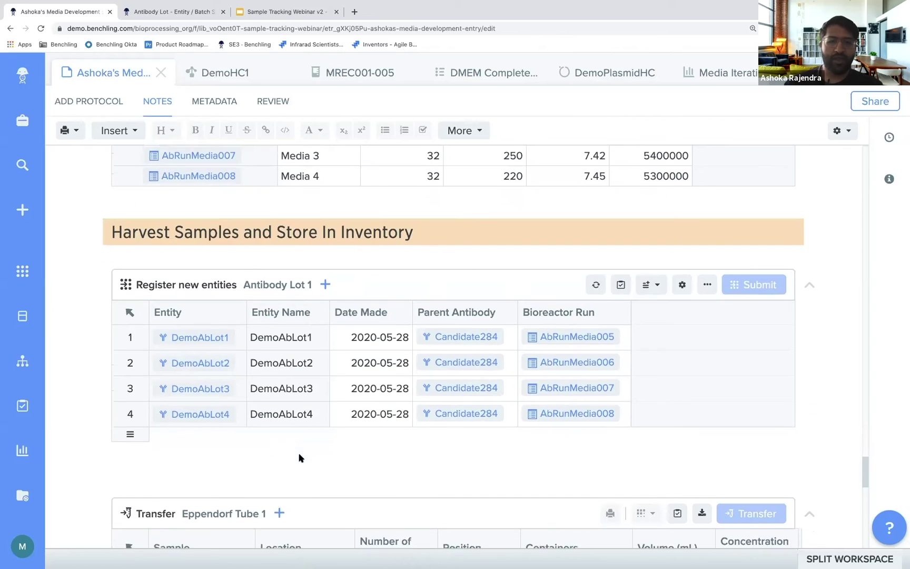
Step: Review the Eppendorf Tube 1 transfer table across its location, position, container, volume and concentration columns
{"action": "scroll", "coordinate": [300, 457], "scroll_direction": "down", "scroll_amount": 3}
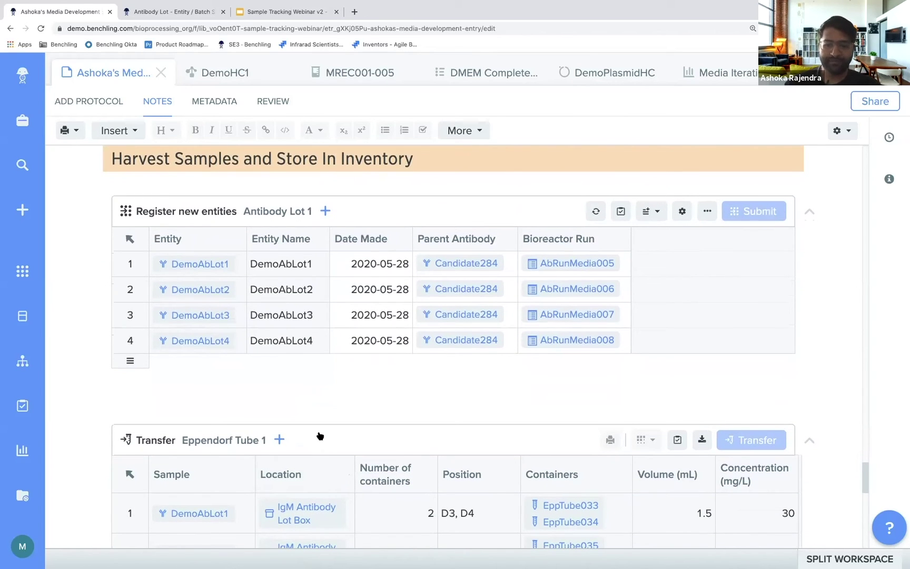
{"action": "scroll", "coordinate": [319, 434], "scroll_direction": "down", "scroll_amount": 4}
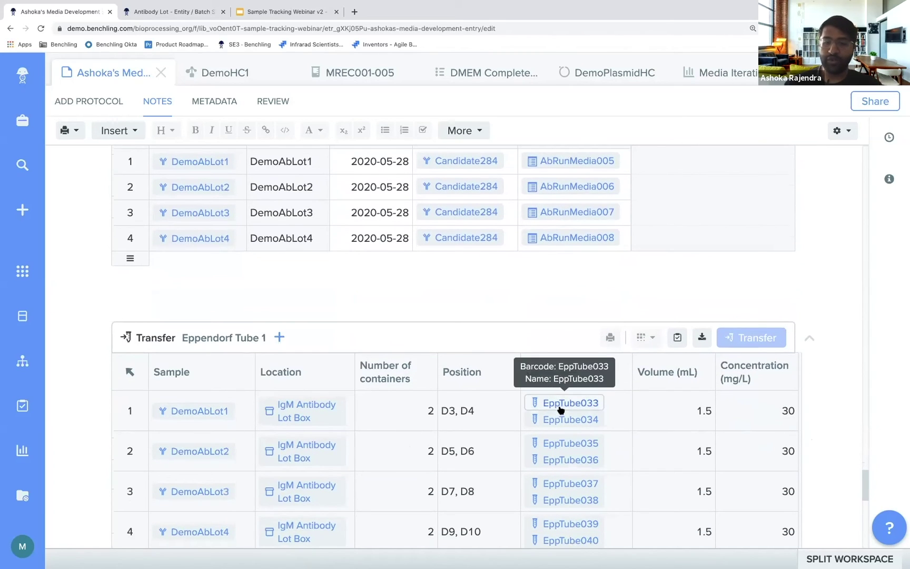
{"action": "scroll", "coordinate": [337, 395], "scroll_direction": "down", "scroll_amount": 2}
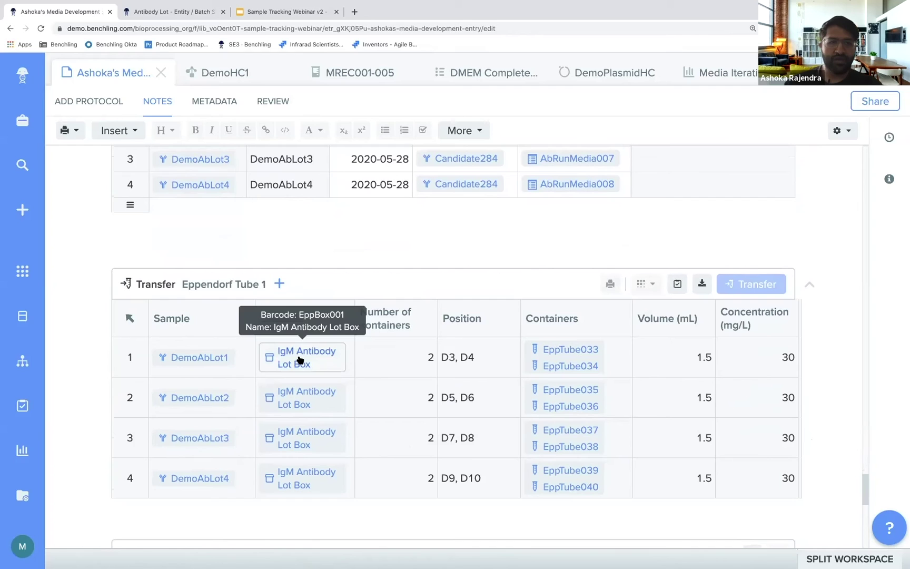
Step: Open the IgM Antibody Lot Box for DemoAbLot1 and review its container list through the tubes in row D
{"action": "left_click", "coordinate": [305, 356]}
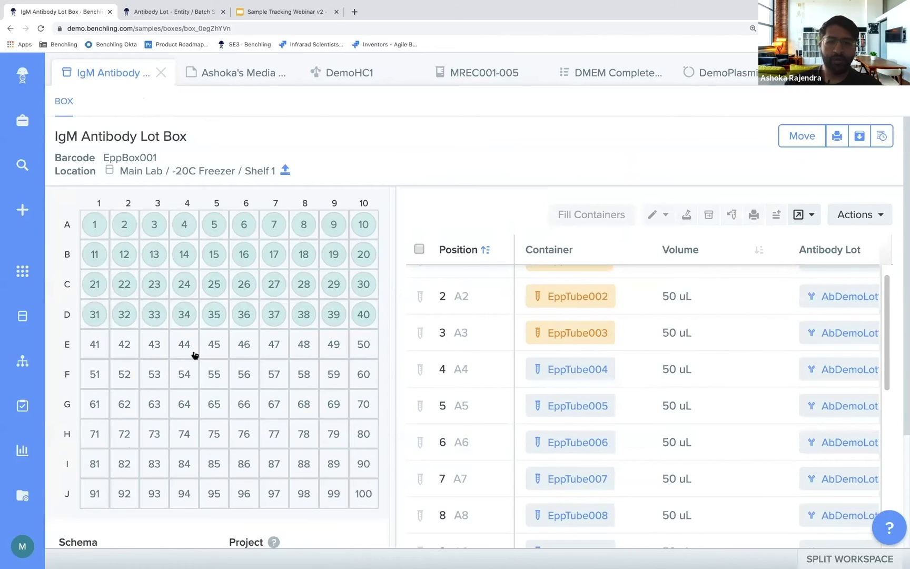
{"action": "scroll", "coordinate": [608, 368], "scroll_direction": "down", "scroll_amount": 2}
{"action": "scroll", "coordinate": [608, 367], "scroll_direction": "down", "scroll_amount": 10}
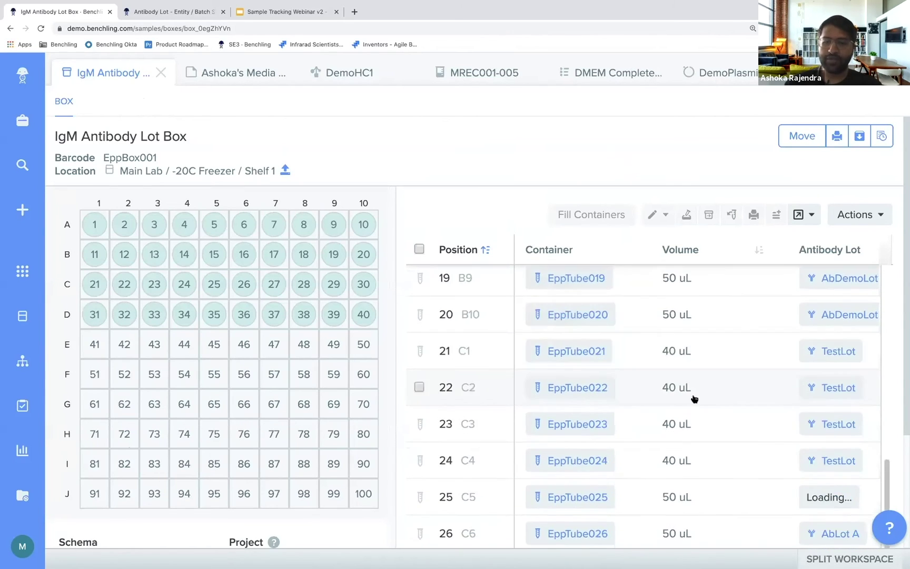
{"action": "scroll", "coordinate": [686, 430], "scroll_direction": "down", "scroll_amount": 5}
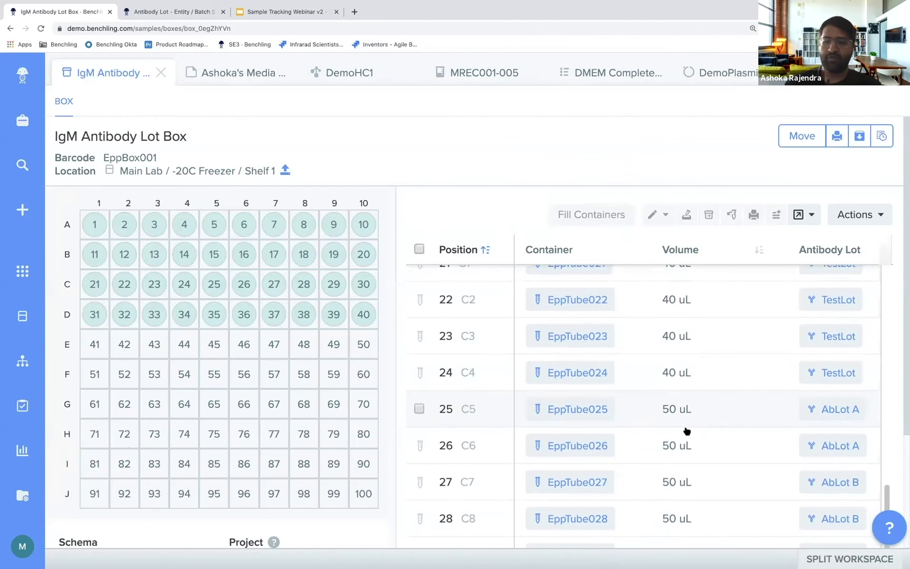
{"action": "scroll", "coordinate": [686, 430], "scroll_direction": "down", "scroll_amount": 3}
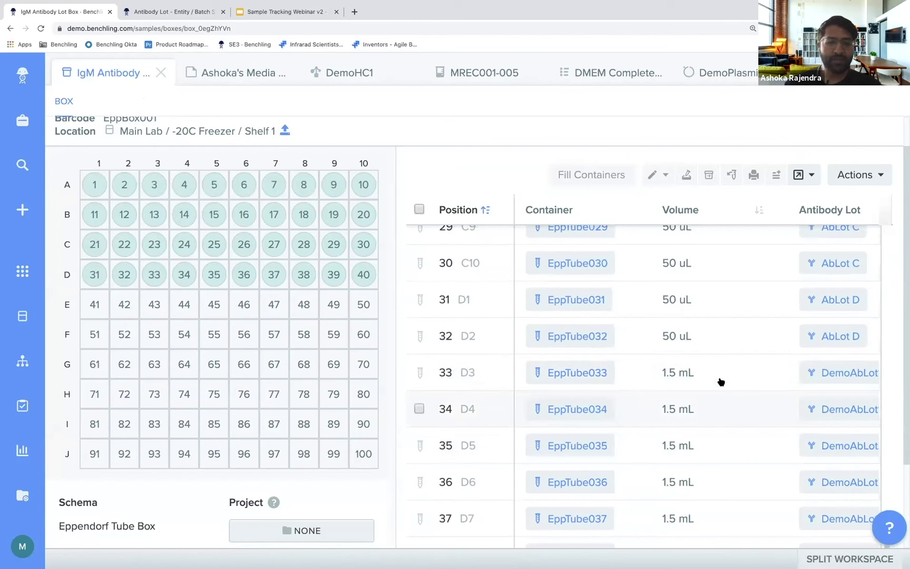
Step: Open the EppTube033 container, follow its contents to the DemoAbLot1 entity, and review that lot's stored containers and locations
{"action": "left_click", "coordinate": [595, 371]}
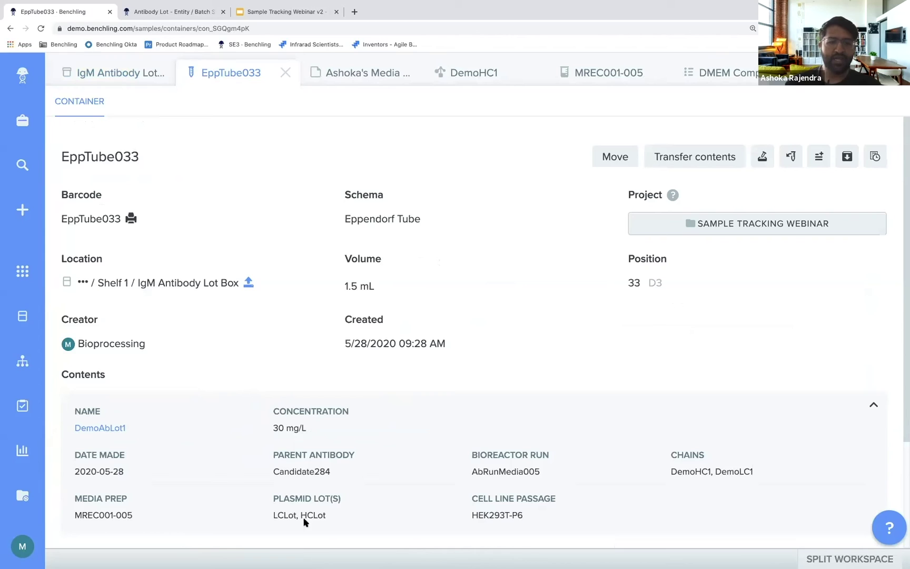
{"action": "left_click", "coordinate": [120, 427]}
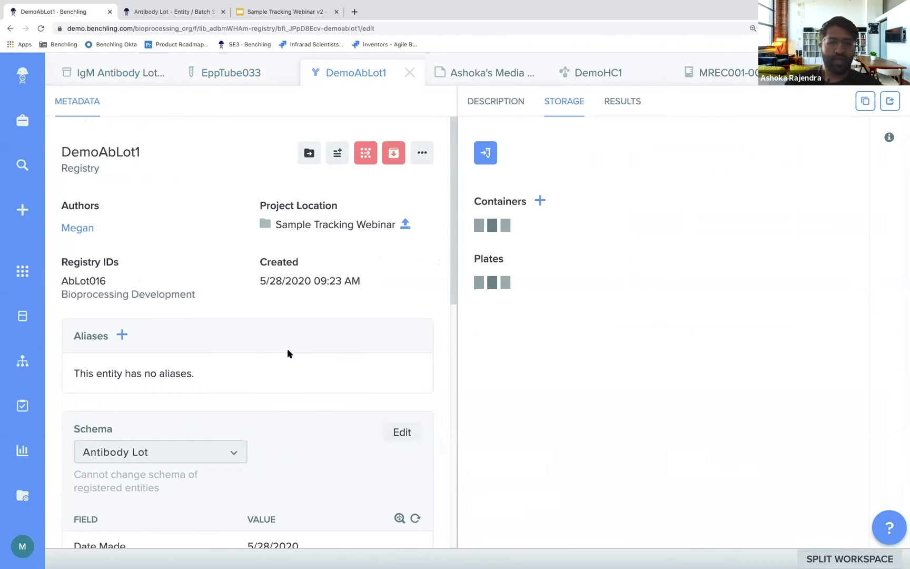
{"action": "scroll", "coordinate": [304, 328], "scroll_direction": "down", "scroll_amount": 2}
{"action": "scroll", "coordinate": [329, 311], "scroll_direction": "down", "scroll_amount": 2}
{"action": "scroll", "coordinate": [328, 311], "scroll_direction": "up", "scroll_amount": 3}
{"action": "scroll", "coordinate": [329, 311], "scroll_direction": "up", "scroll_amount": 2}
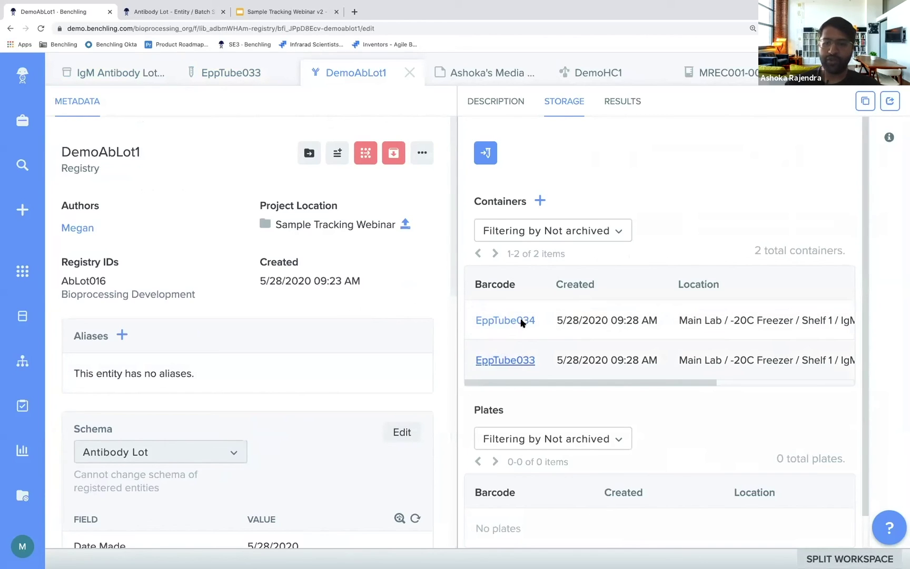
{"action": "scroll", "coordinate": [784, 322], "scroll_direction": "right", "scroll_amount": 3}
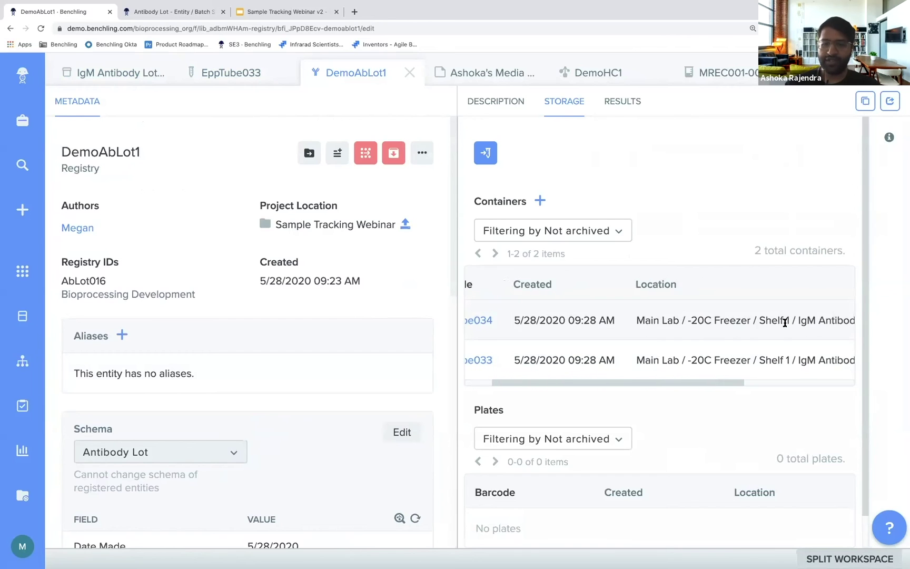
{"action": "scroll", "coordinate": [782, 319], "scroll_direction": "left", "scroll_amount": 3}
Step: Review DemoAbLot1's schema fields, including parent antibody, bioreactor run, chains, media prep and plasmid lots, plus its relevant items
{"action": "scroll", "coordinate": [204, 350], "scroll_direction": "down", "scroll_amount": 2}
{"action": "scroll", "coordinate": [204, 351], "scroll_direction": "down", "scroll_amount": 9}
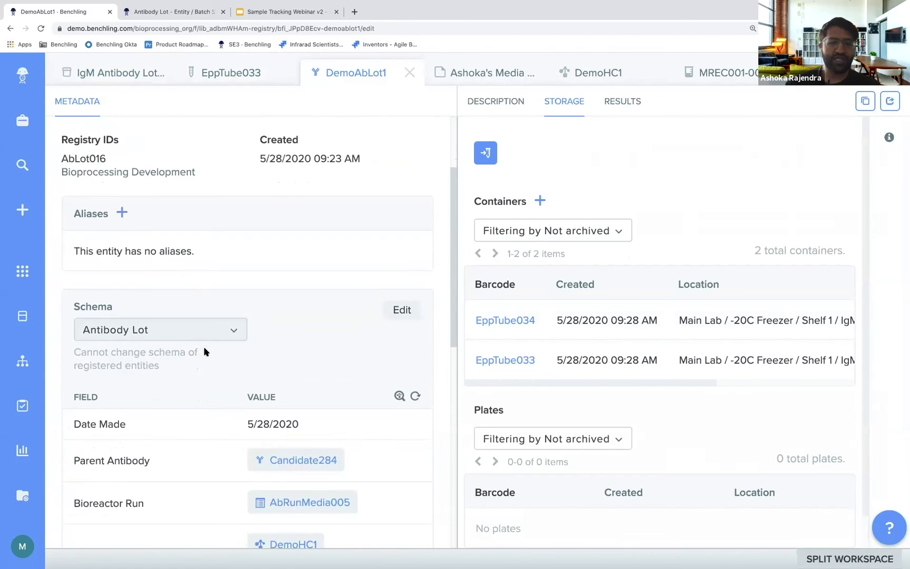
{"action": "scroll", "coordinate": [204, 351], "scroll_direction": "down", "scroll_amount": 2}
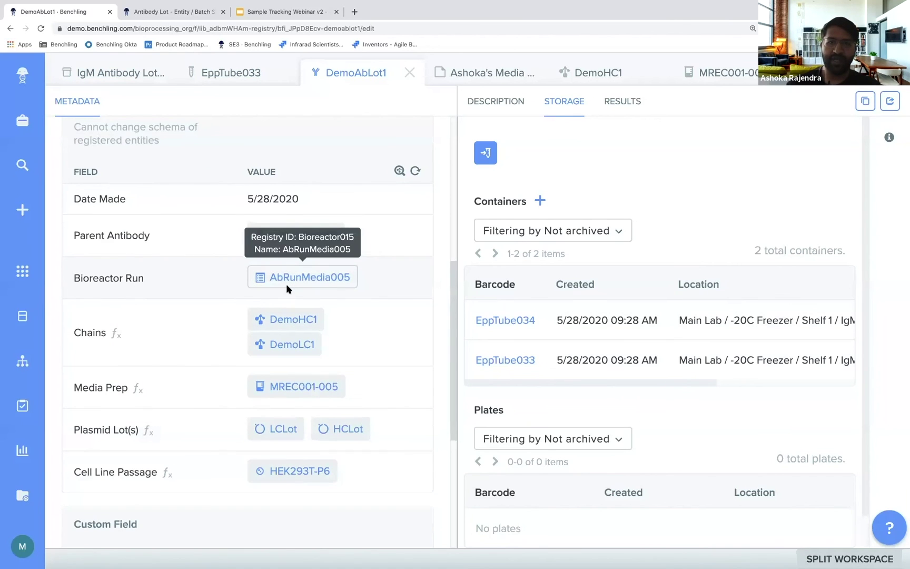
{"action": "scroll", "coordinate": [288, 289], "scroll_direction": "up", "scroll_amount": 1}
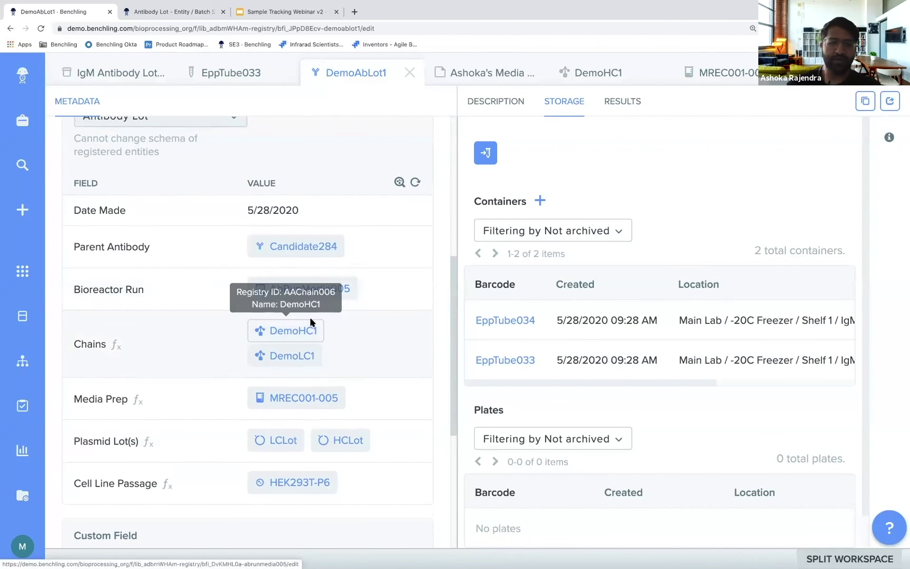
{"action": "scroll", "coordinate": [310, 317], "scroll_direction": "down", "scroll_amount": 2}
{"action": "scroll", "coordinate": [310, 317], "scroll_direction": "down", "scroll_amount": 3}
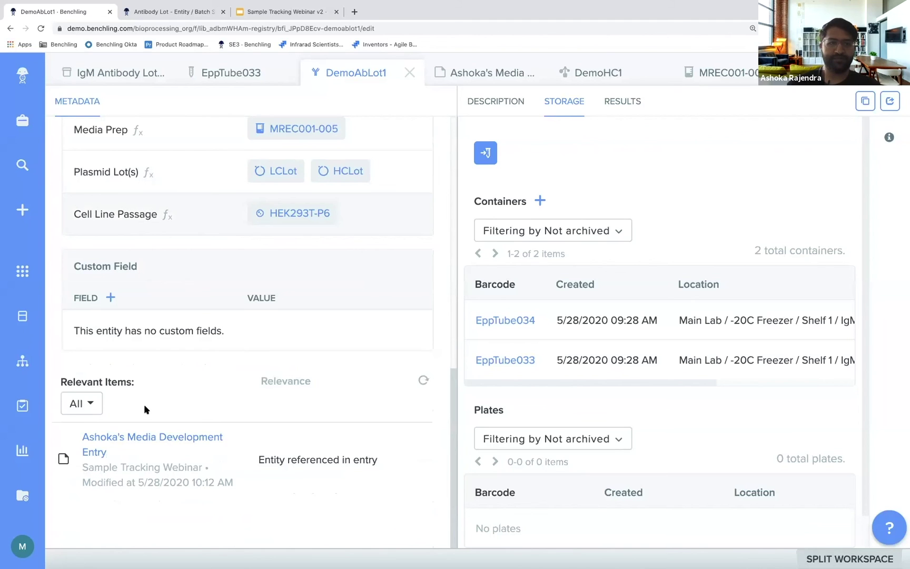
{"action": "scroll", "coordinate": [144, 404], "scroll_direction": "up", "scroll_amount": 1}
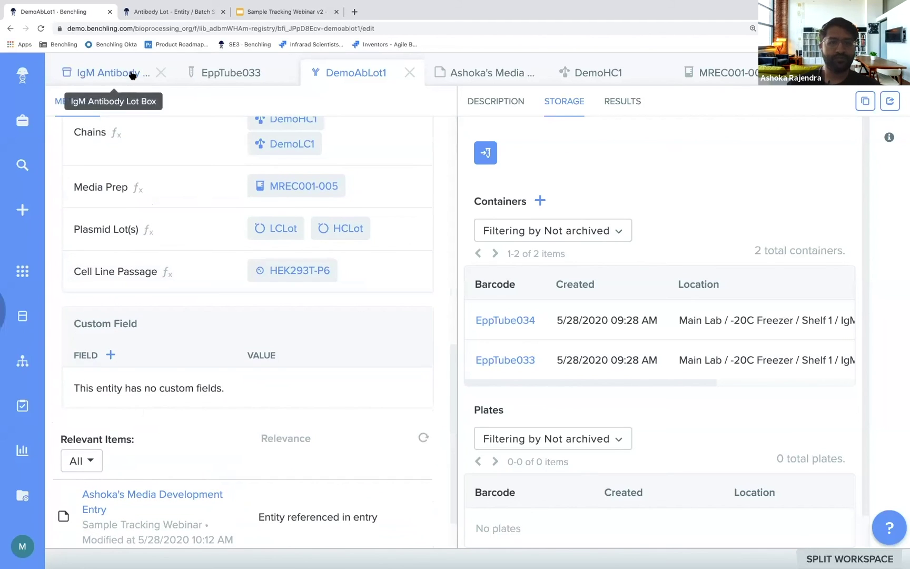
Step: Return to the media development entry and review the remaining tables through the Select Optimal Growth Conditions workflow diagram
{"action": "left_click", "coordinate": [454, 82]}
{"action": "scroll", "coordinate": [312, 277], "scroll_direction": "down", "scroll_amount": 10}
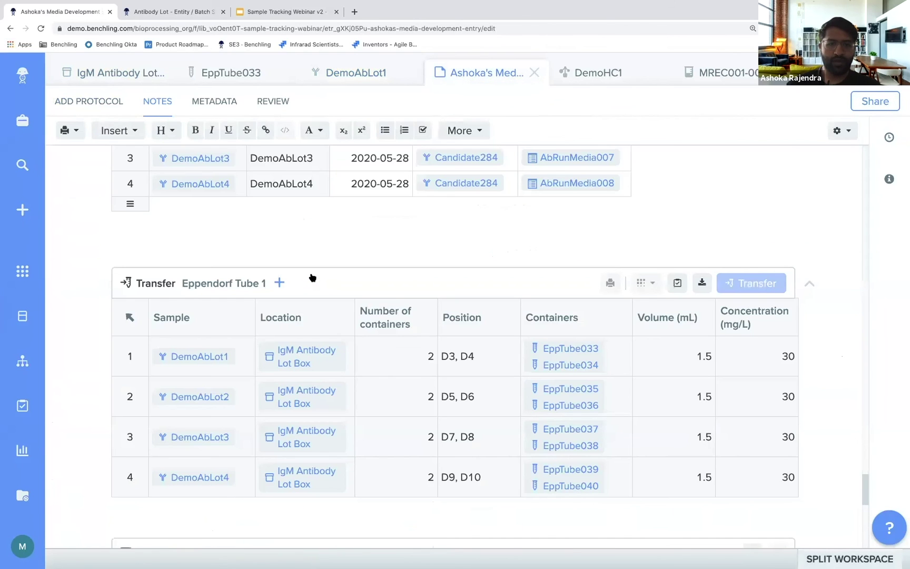
{"action": "scroll", "coordinate": [312, 278], "scroll_direction": "down", "scroll_amount": 8}
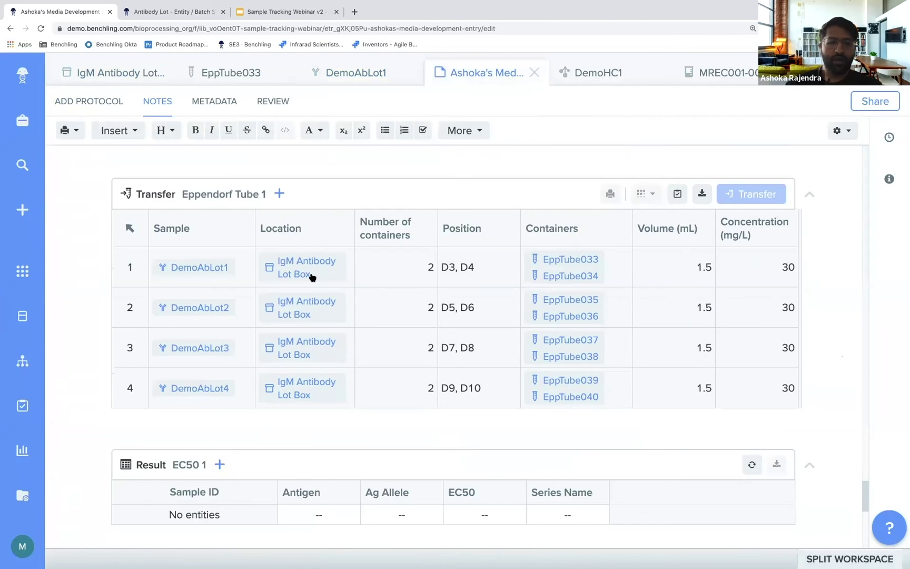
{"action": "scroll", "coordinate": [311, 275], "scroll_direction": "down", "scroll_amount": 1}
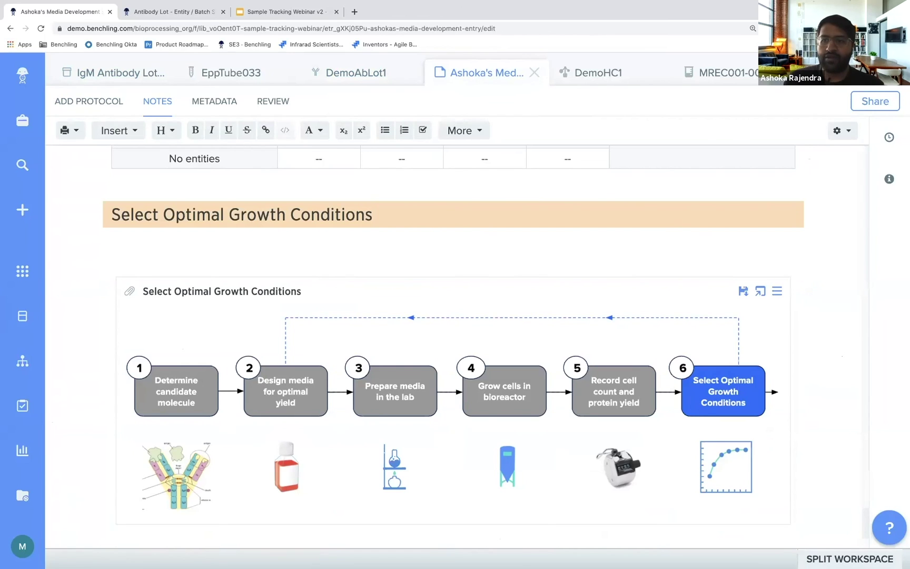
Step: Switch from the entry to the already open Media Iterations dashboard
{"action": "left_click", "coordinate": [890, 73]}
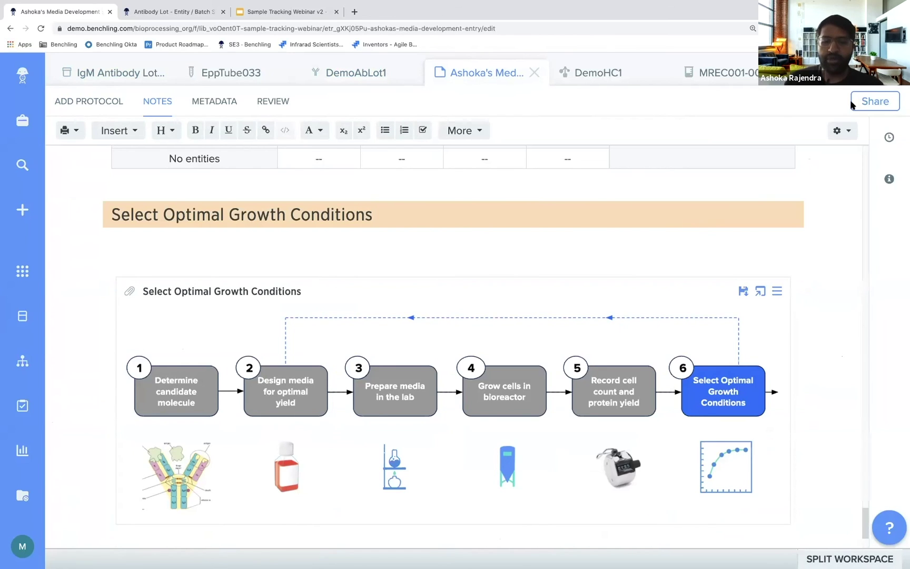
{"action": "scroll", "coordinate": [711, 285], "scroll_direction": "down", "scroll_amount": 1}
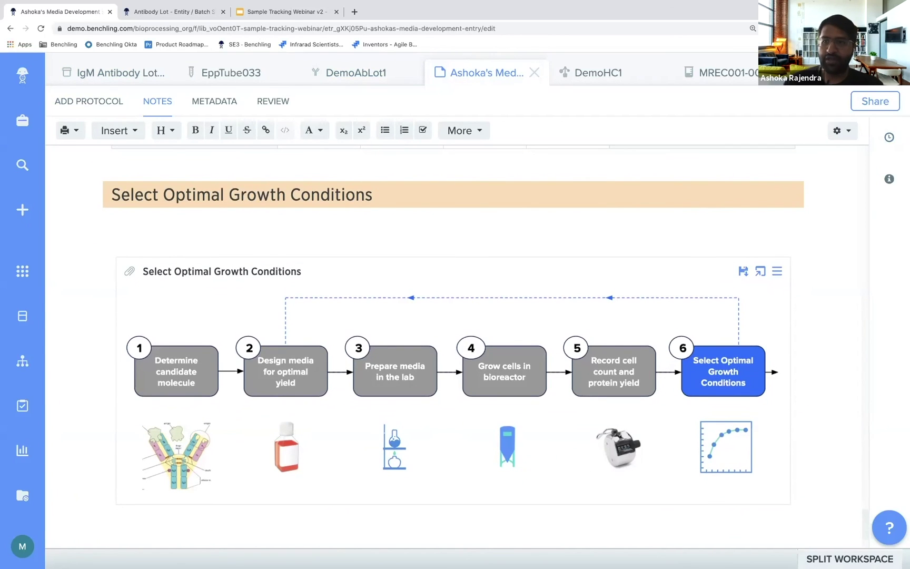
{"action": "left_click", "coordinate": [890, 73]}
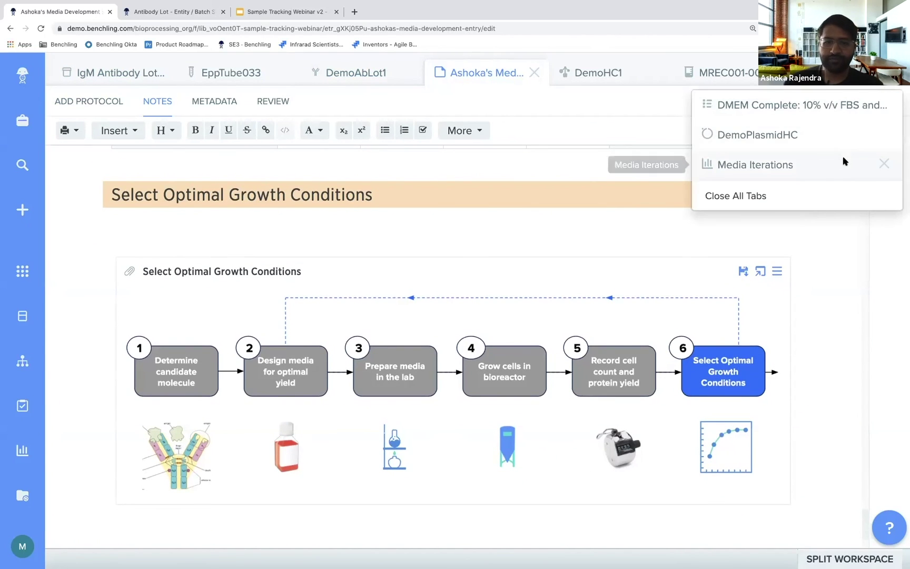
{"action": "left_click", "coordinate": [842, 156]}
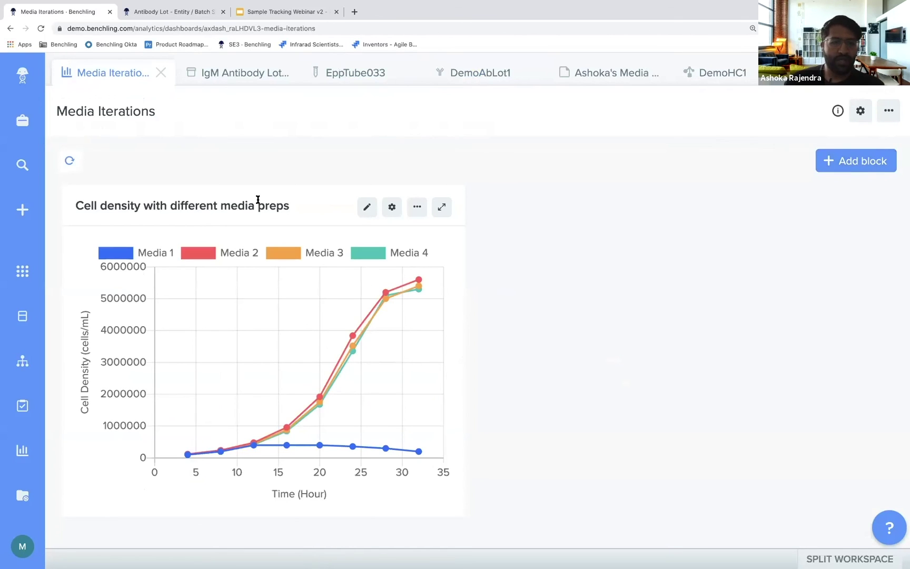
Step: Open the "Cell density with different media preps" chart for editing and review its SQL query and axis settings
{"action": "left_click", "coordinate": [367, 206]}
{"action": "scroll", "coordinate": [255, 251], "scroll_direction": "down", "scroll_amount": 4}
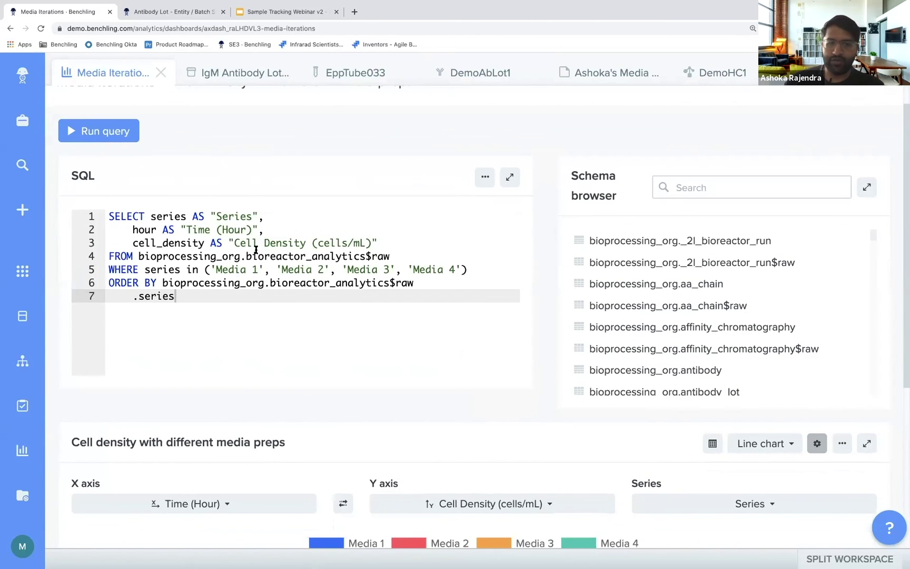
{"action": "scroll", "coordinate": [255, 252], "scroll_direction": "down", "scroll_amount": 2}
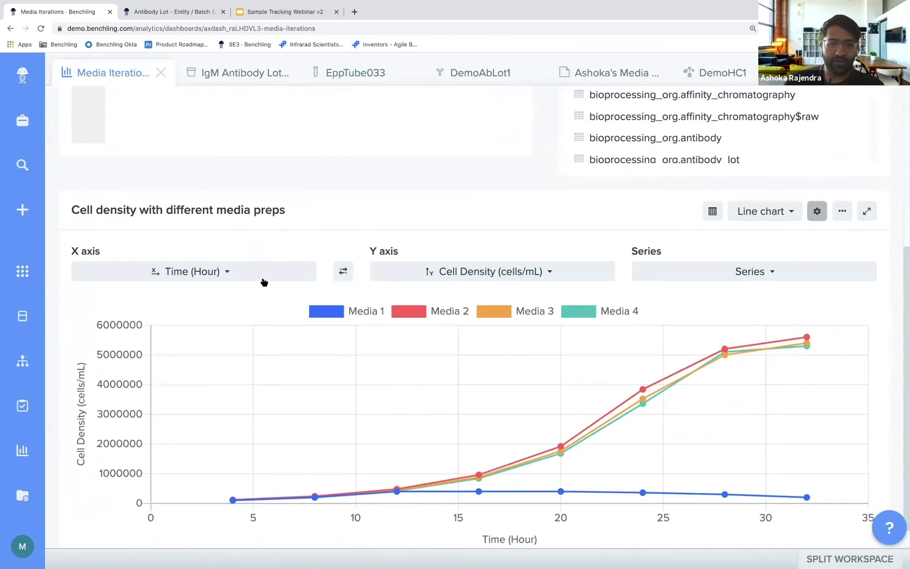
Step: Hide the Media 1 series in the cell density line chart
{"action": "scroll", "coordinate": [307, 406], "scroll_direction": "down", "scroll_amount": 1}
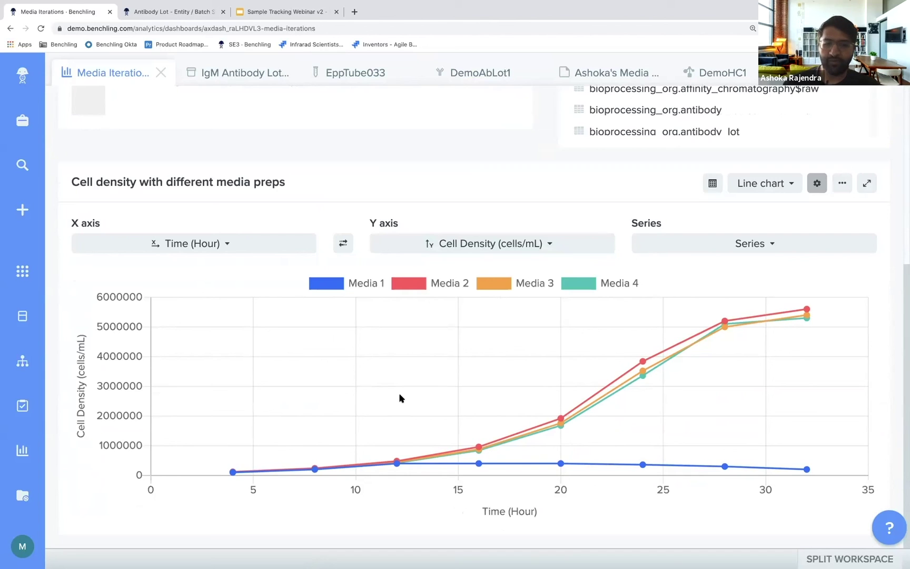
{"action": "left_click", "coordinate": [328, 284]}
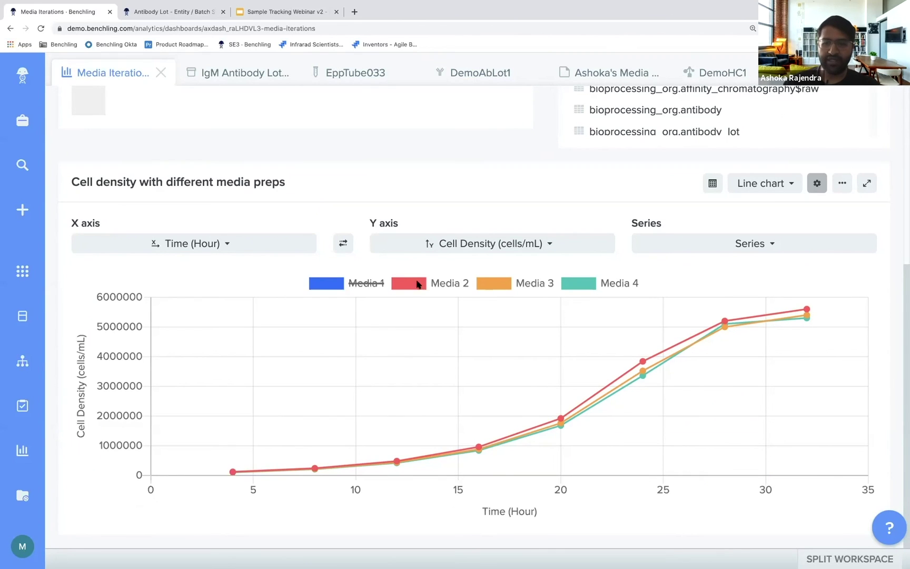
Step: Show the hidden Media 1 series again in the cell density line chart
{"action": "left_click", "coordinate": [332, 286]}
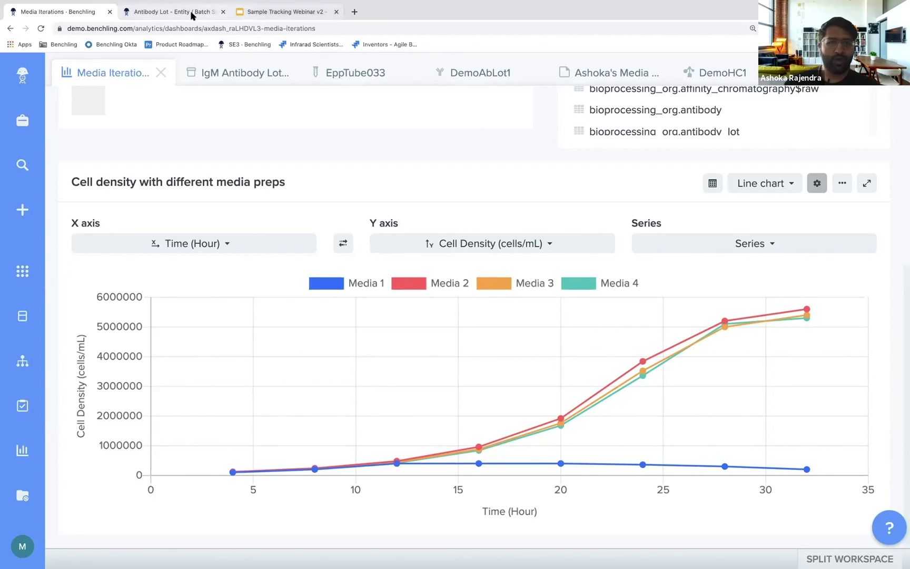
Step: Return to the media development entry and review the Select Optimal Growth Conditions diagram, including its loop back to media design
{"action": "left_click", "coordinate": [584, 75]}
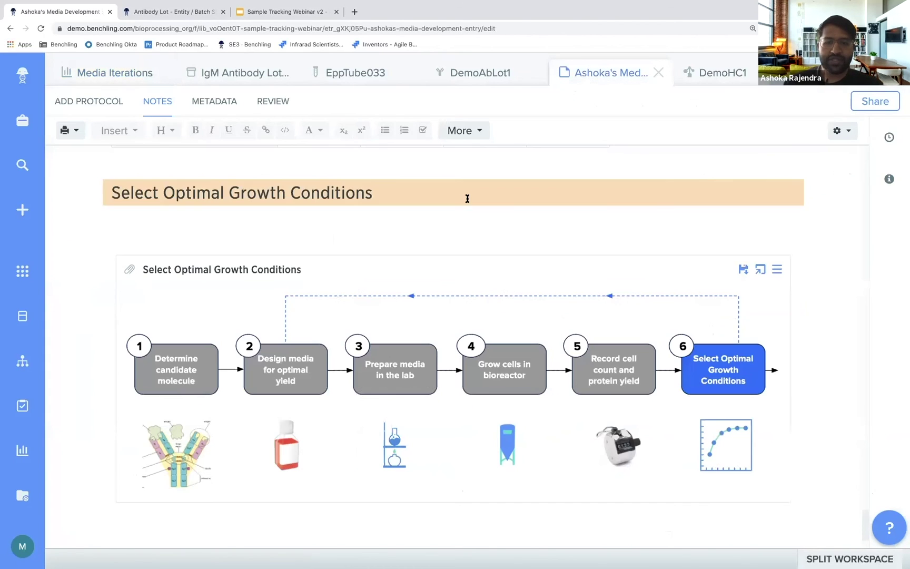
{"action": "scroll", "coordinate": [386, 363], "scroll_direction": "down", "scroll_amount": 2}
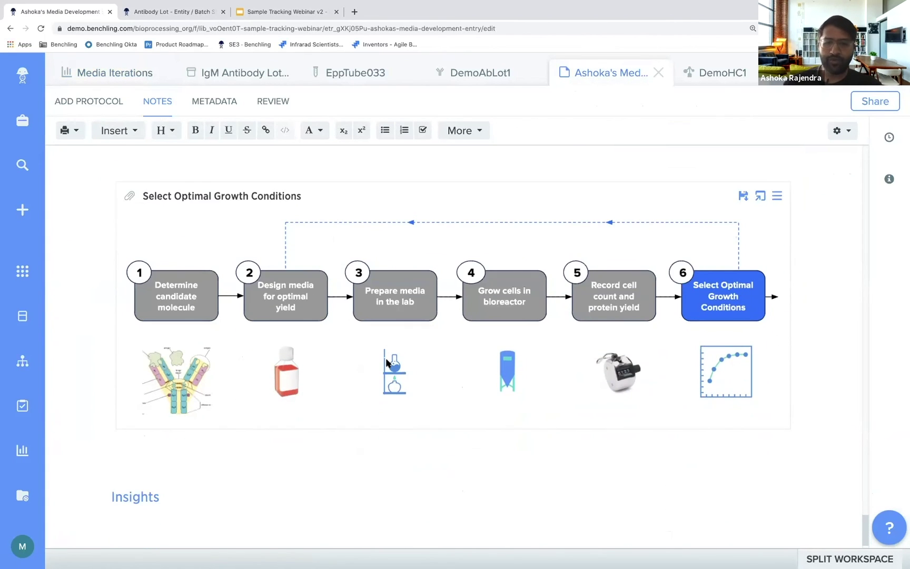
{"action": "scroll", "coordinate": [386, 362], "scroll_direction": "up", "scroll_amount": 1}
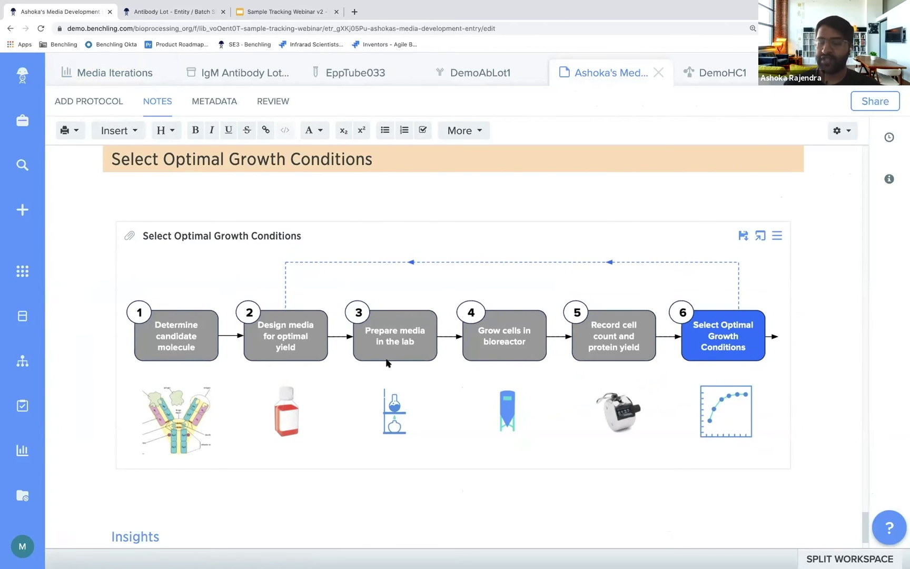
{"action": "scroll", "coordinate": [387, 362], "scroll_direction": "down", "scroll_amount": 1}
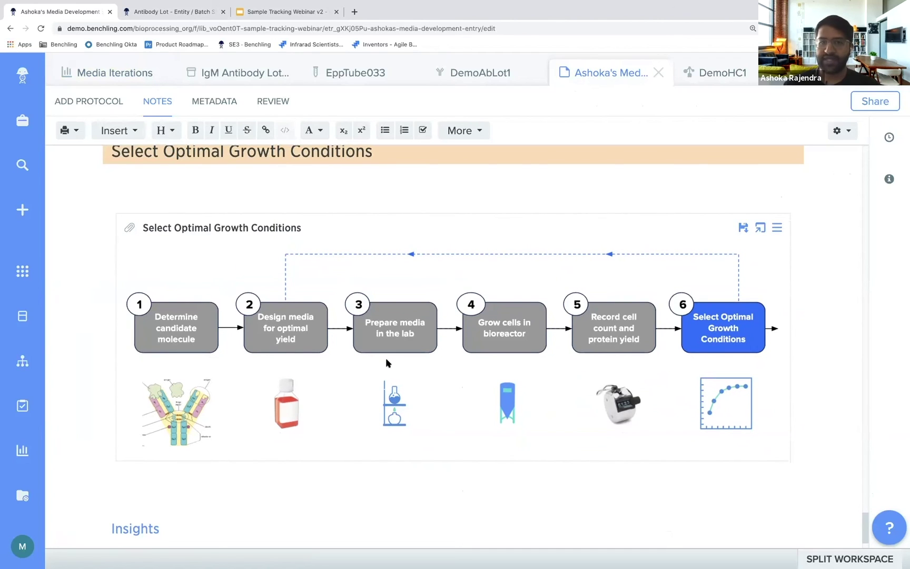
{"action": "left_click", "coordinate": [266, 42]}
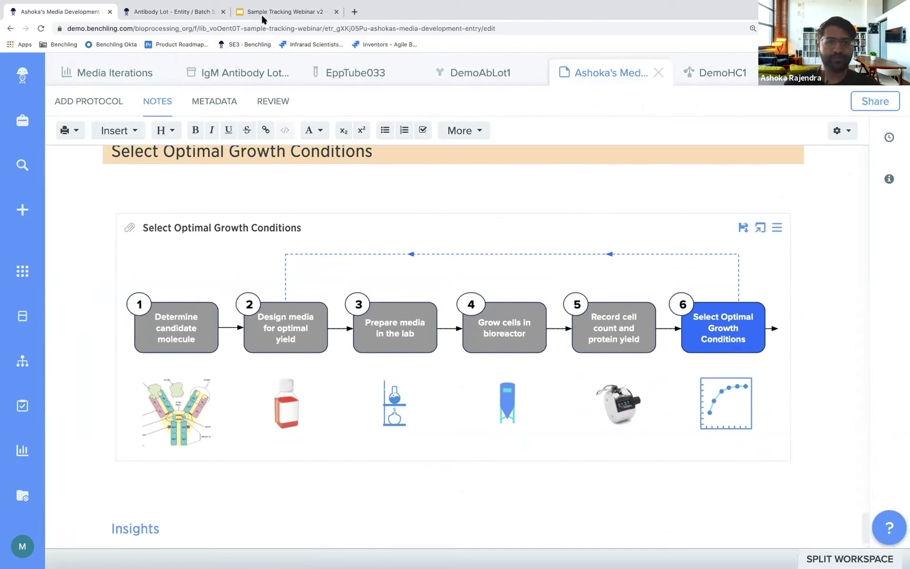